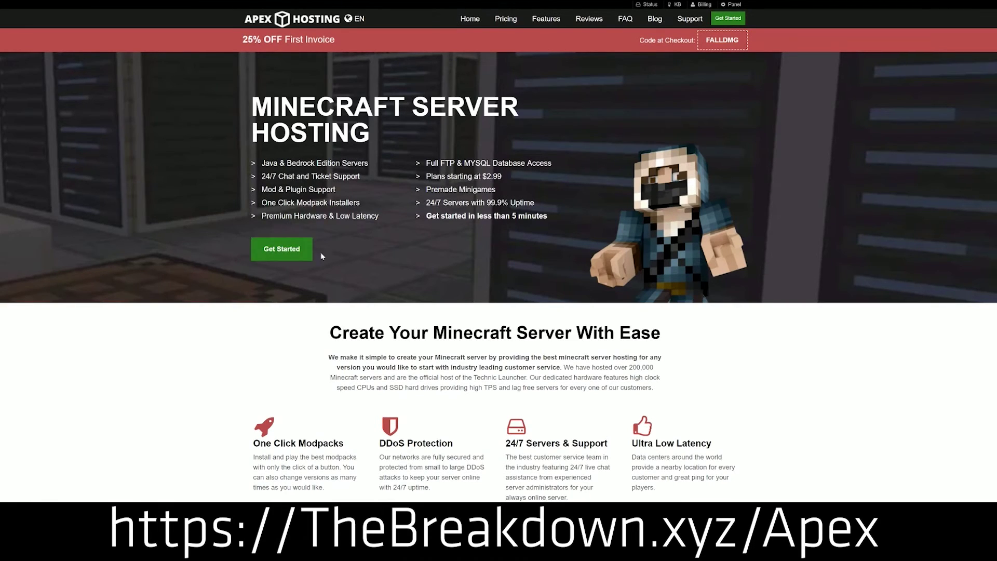
Step: Review the hosting features on the Apex Hosting page, highlighting 24/7 Servers & Support, Automated Backups and the subdomain details
{"action": "scroll", "coordinate": [320, 252], "scroll_direction": "down", "scroll_amount": 4}
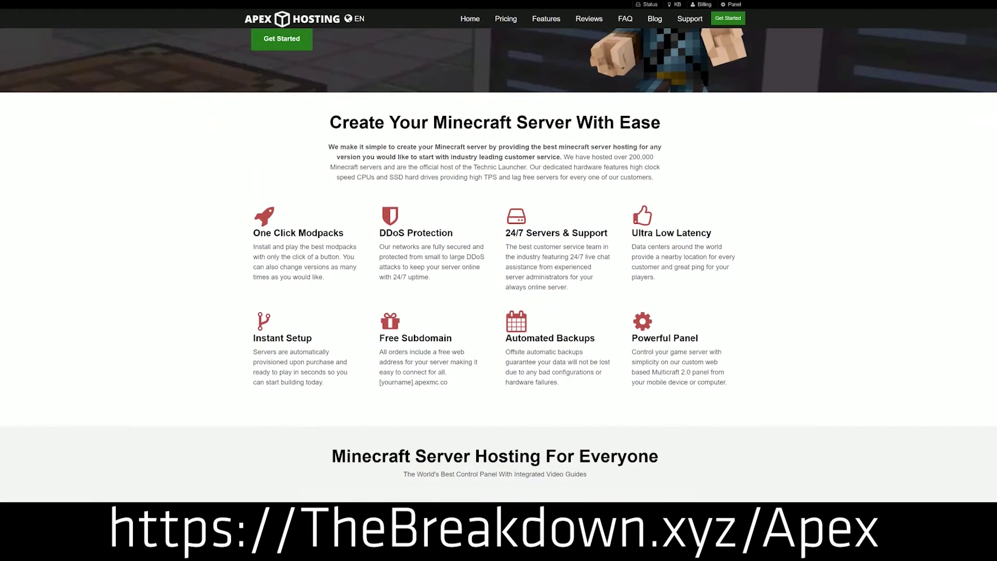
{"action": "left_click_drag", "start_coordinate": [254, 233], "coordinate": [611, 237]}
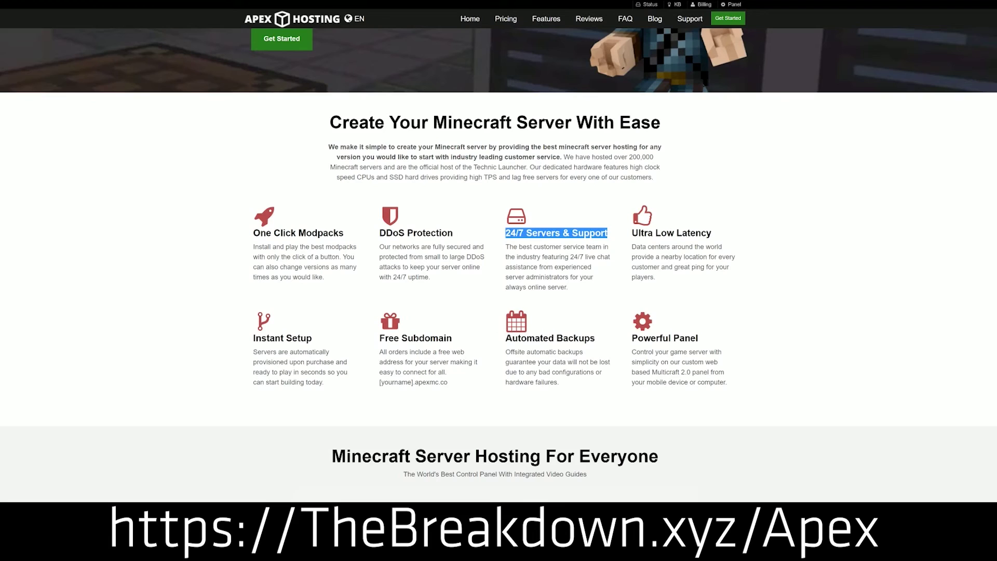
{"action": "left_click_drag", "start_coordinate": [505, 338], "coordinate": [625, 338]}
{"action": "left_click", "coordinate": [463, 342]}
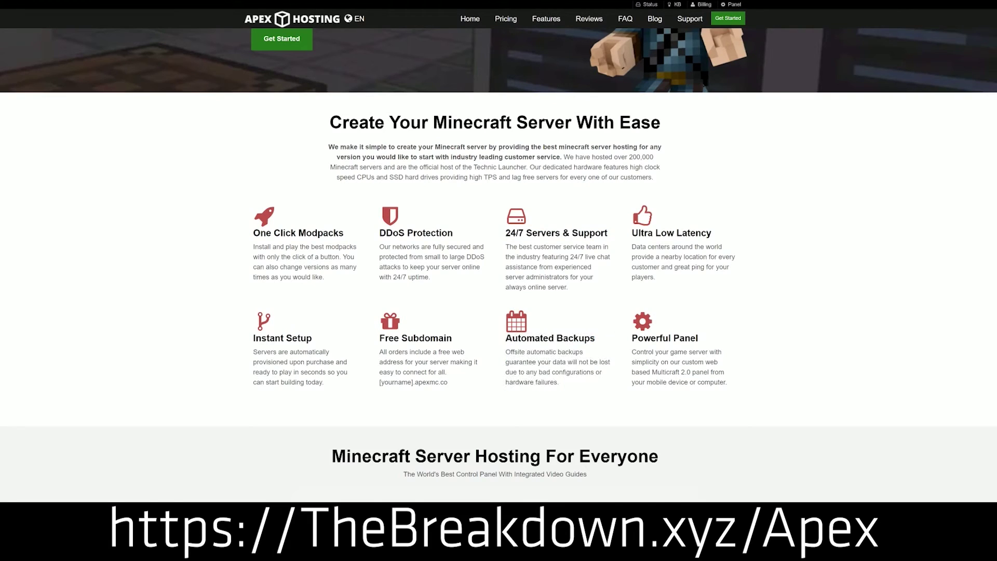
{"action": "left_click_drag", "start_coordinate": [331, 384], "coordinate": [255, 338]}
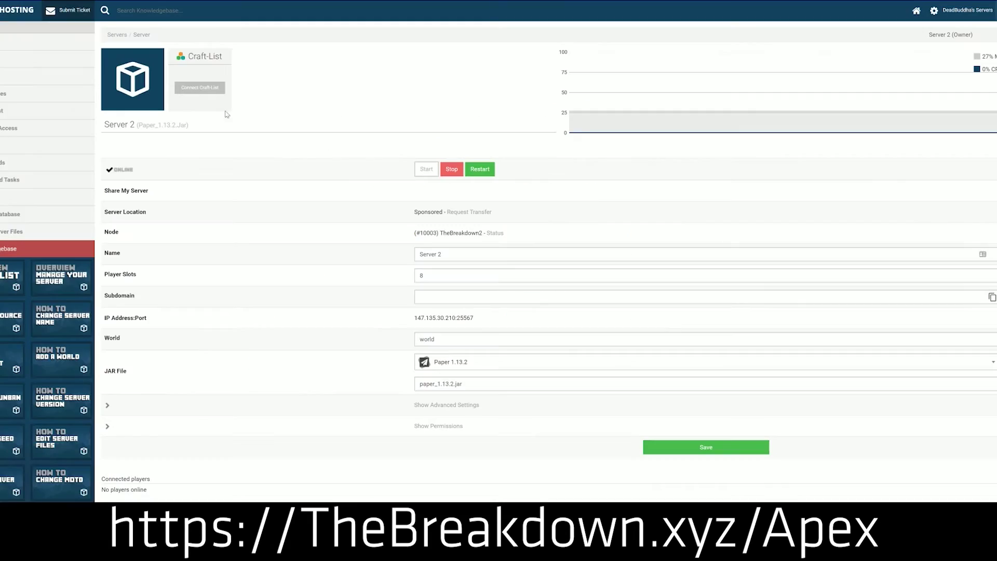
Step: Browse the available JAR files for Server 2 and choose Minecraft 1.15
{"action": "left_click", "coordinate": [467, 367]}
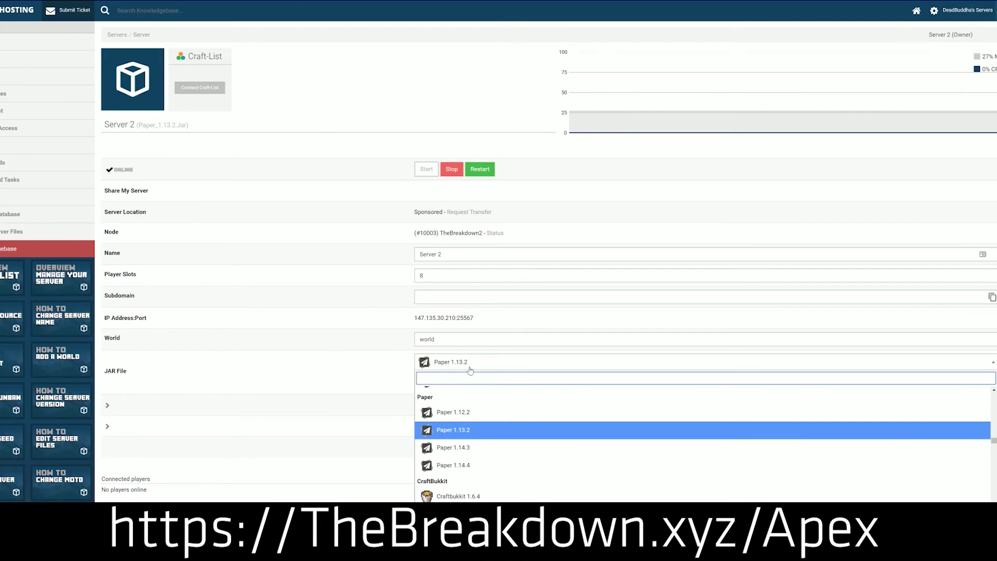
{"action": "scroll", "coordinate": [464, 450], "scroll_direction": "down", "scroll_amount": 3}
{"action": "scroll", "coordinate": [464, 446], "scroll_direction": "up", "scroll_amount": 5}
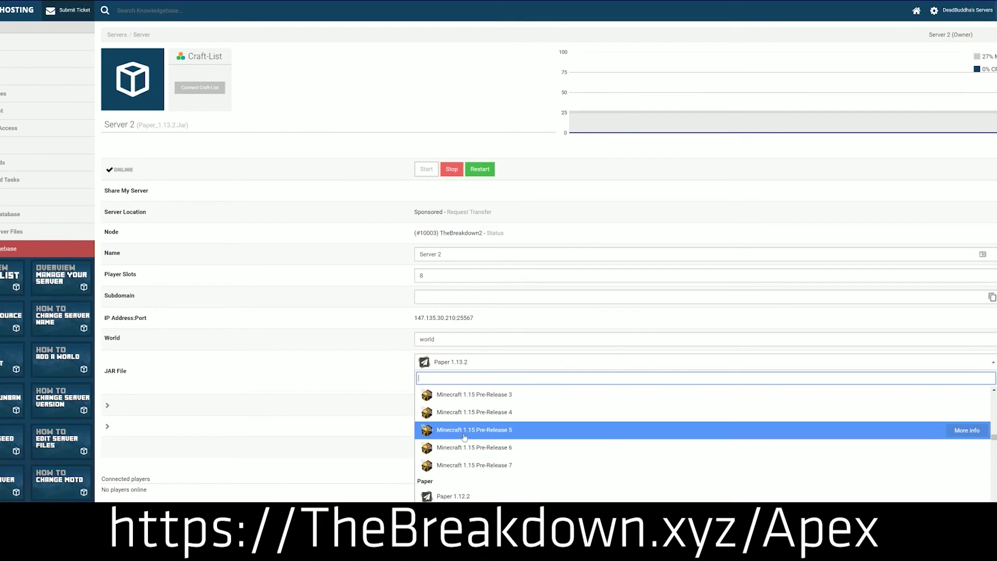
{"action": "scroll", "coordinate": [464, 436], "scroll_direction": "down", "scroll_amount": 2}
{"action": "scroll", "coordinate": [464, 436], "scroll_direction": "up", "scroll_amount": 3}
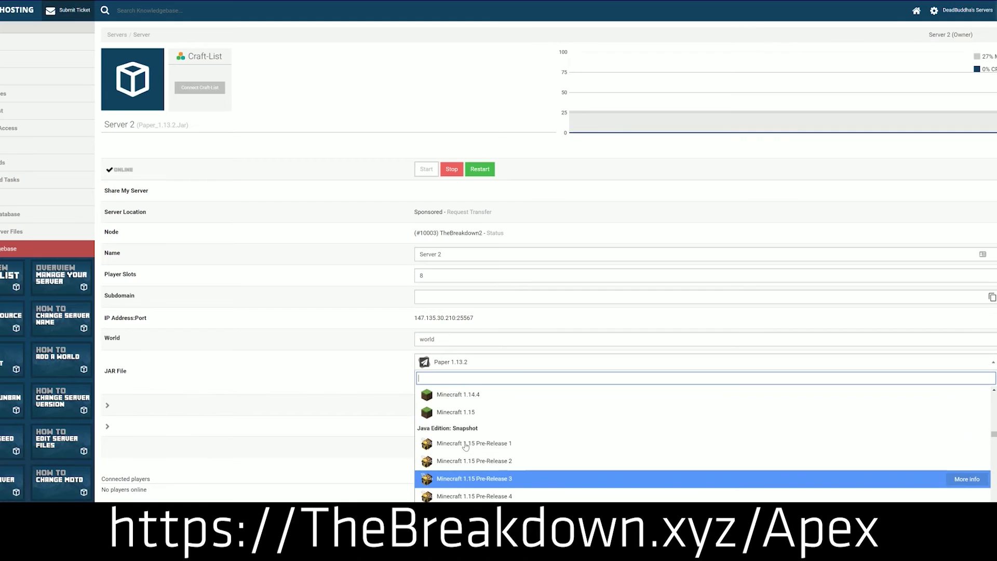
{"action": "scroll", "coordinate": [463, 437], "scroll_direction": "down", "scroll_amount": 1}
{"action": "scroll", "coordinate": [463, 441], "scroll_direction": "up", "scroll_amount": 4}
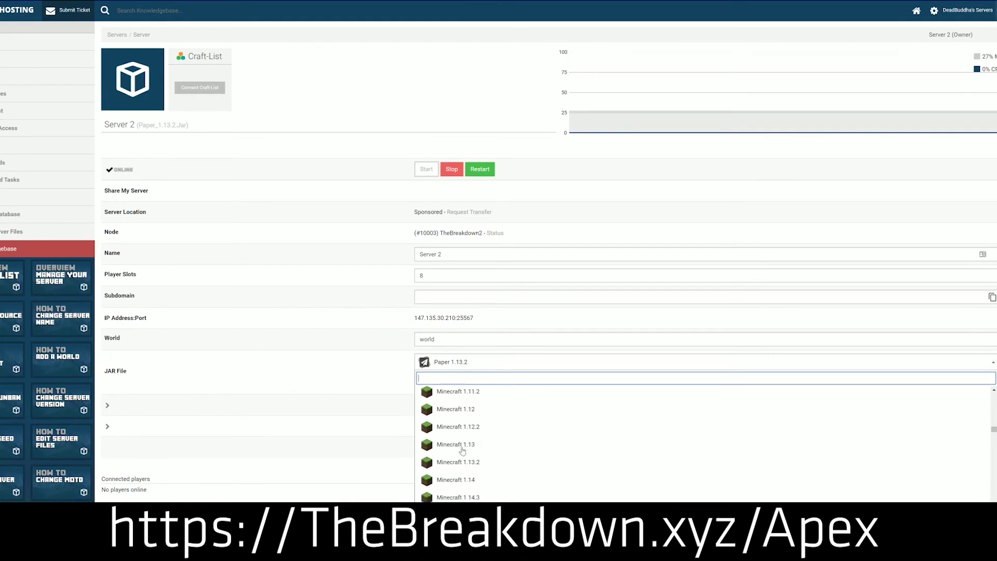
{"action": "scroll", "coordinate": [462, 450], "scroll_direction": "down", "scroll_amount": 1}
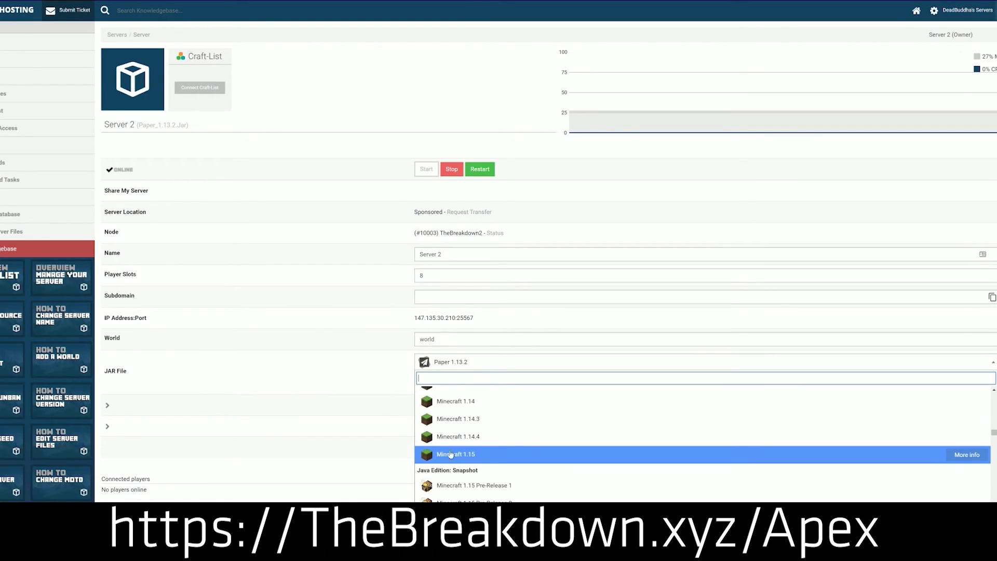
{"action": "left_click", "coordinate": [512, 459]}
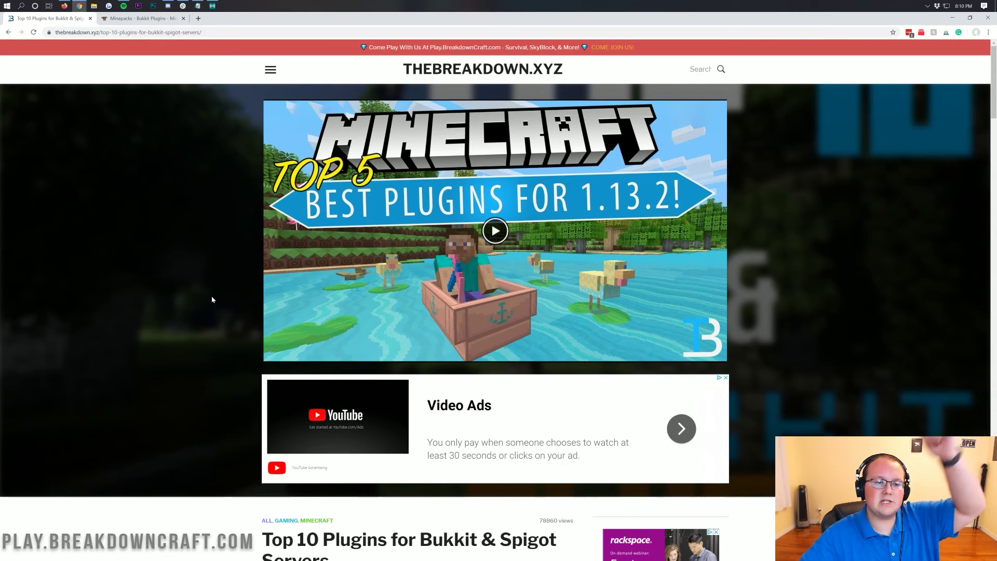
Step: Go through the article on the top 10 Bukkit and Spigot plugins and open the WorldEdit download page in a new tab
{"action": "scroll", "coordinate": [107, 237], "scroll_direction": "down", "scroll_amount": 3}
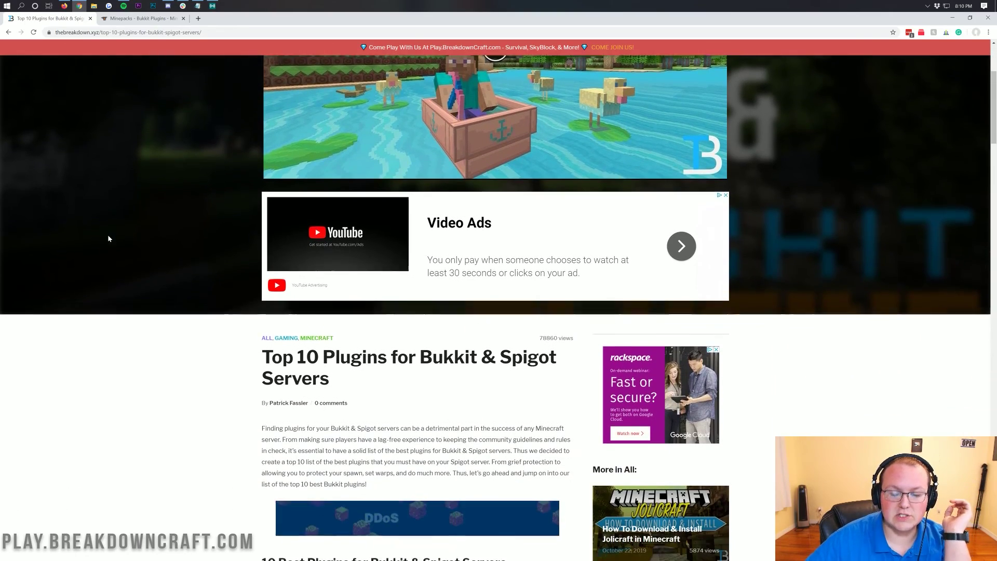
{"action": "scroll", "coordinate": [108, 238], "scroll_direction": "down", "scroll_amount": 3}
{"action": "scroll", "coordinate": [108, 238], "scroll_direction": "down", "scroll_amount": 2}
{"action": "scroll", "coordinate": [109, 239], "scroll_direction": "down", "scroll_amount": 2}
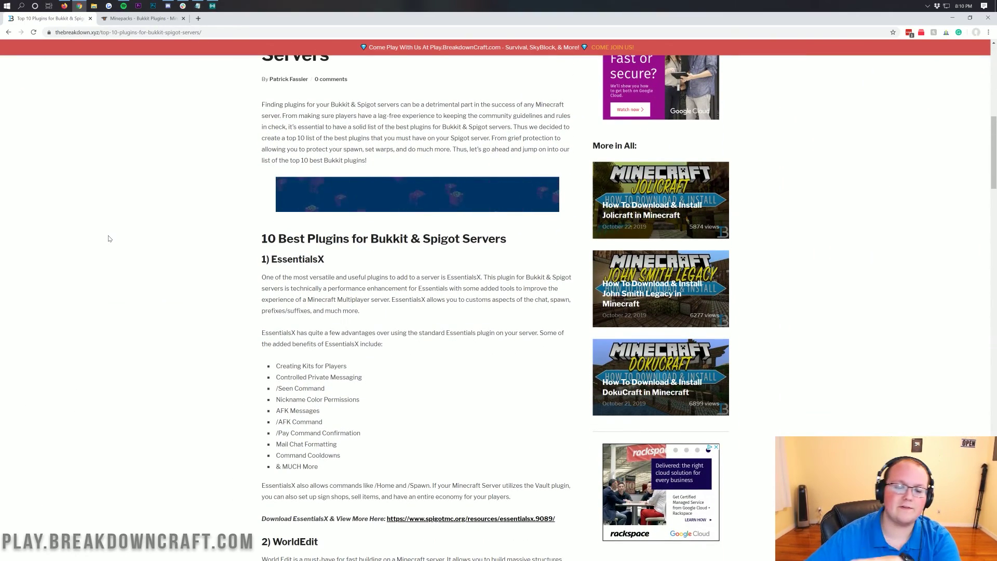
{"action": "scroll", "coordinate": [110, 238], "scroll_direction": "down", "scroll_amount": 1}
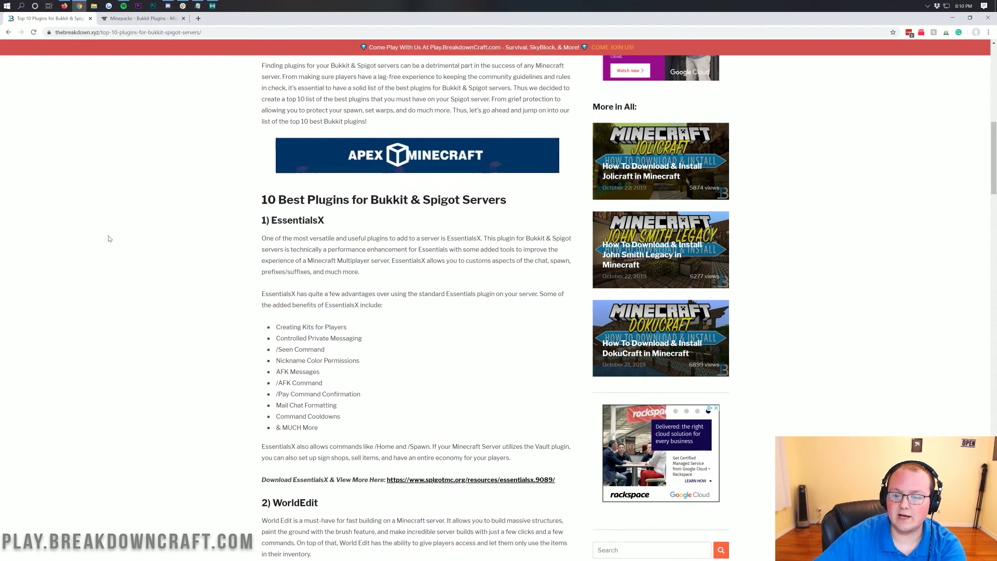
{"action": "scroll", "coordinate": [109, 238], "scroll_direction": "down", "scroll_amount": 5}
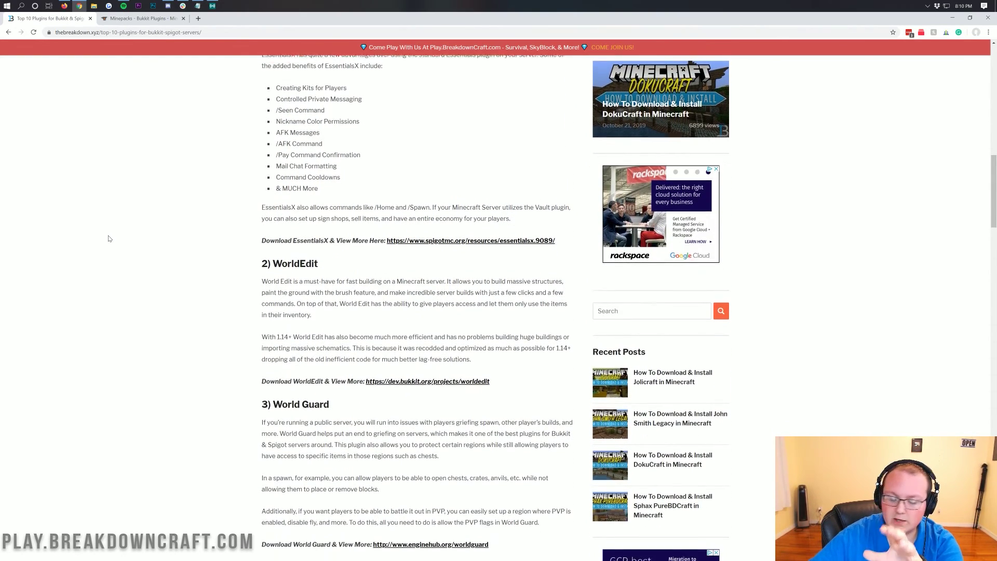
{"action": "scroll", "coordinate": [109, 238], "scroll_direction": "down", "scroll_amount": 4}
{"action": "left_click", "coordinate": [111, 78]}
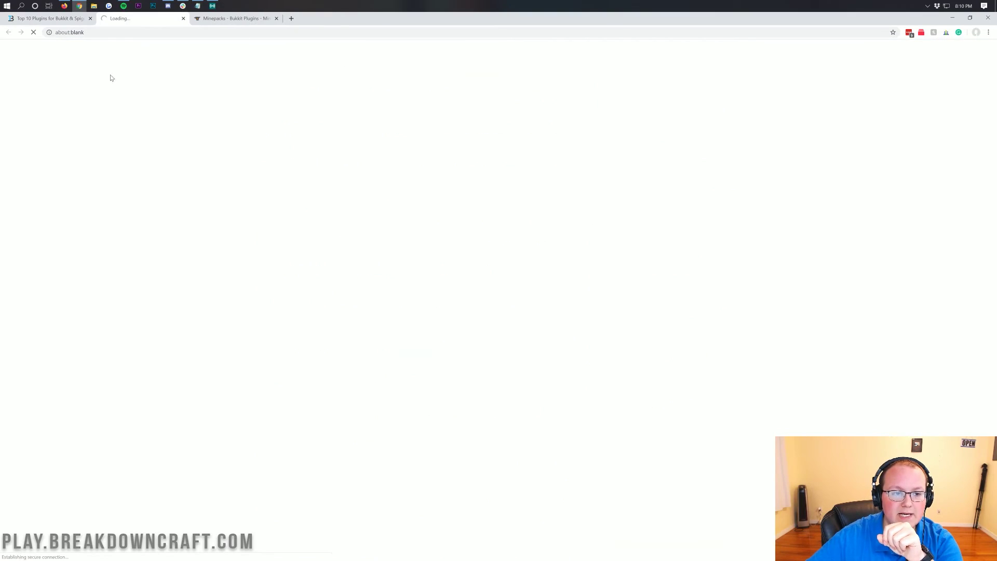
Step: Return to the plugin article and open the MCMMO download page in a new tab
{"action": "left_click", "coordinate": [47, 19]}
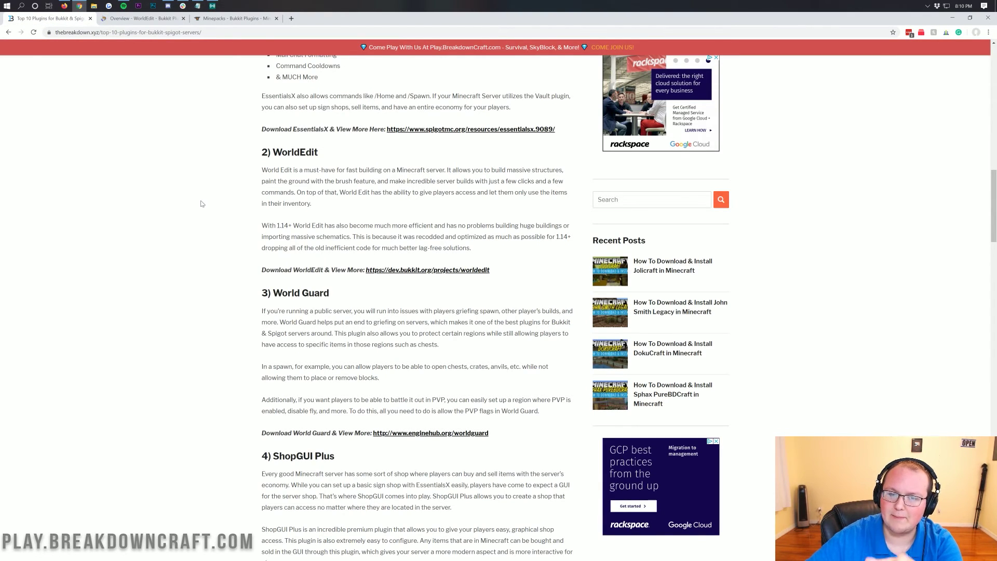
{"action": "scroll", "coordinate": [202, 203], "scroll_direction": "down", "scroll_amount": 9}
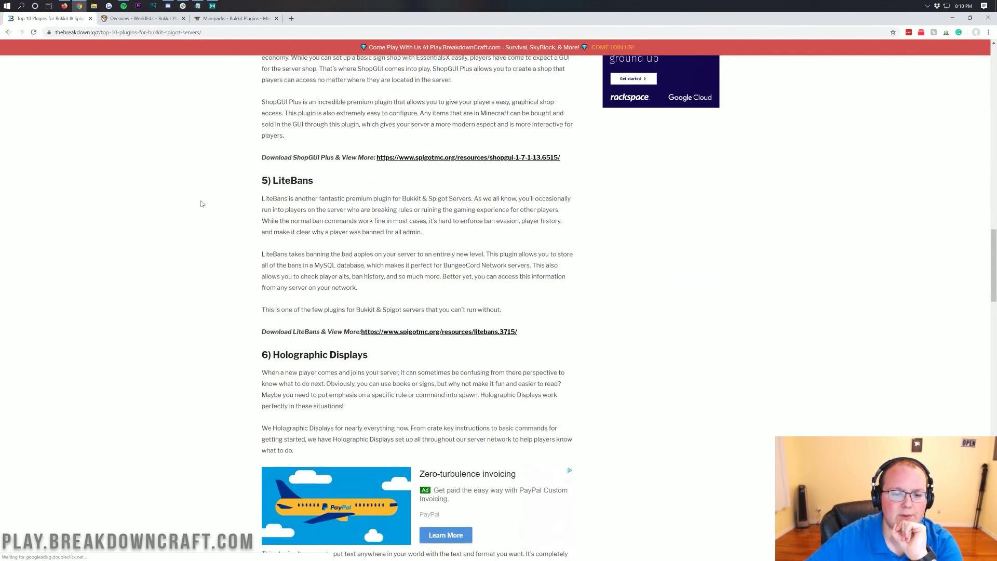
{"action": "scroll", "coordinate": [202, 204], "scroll_direction": "down", "scroll_amount": 14}
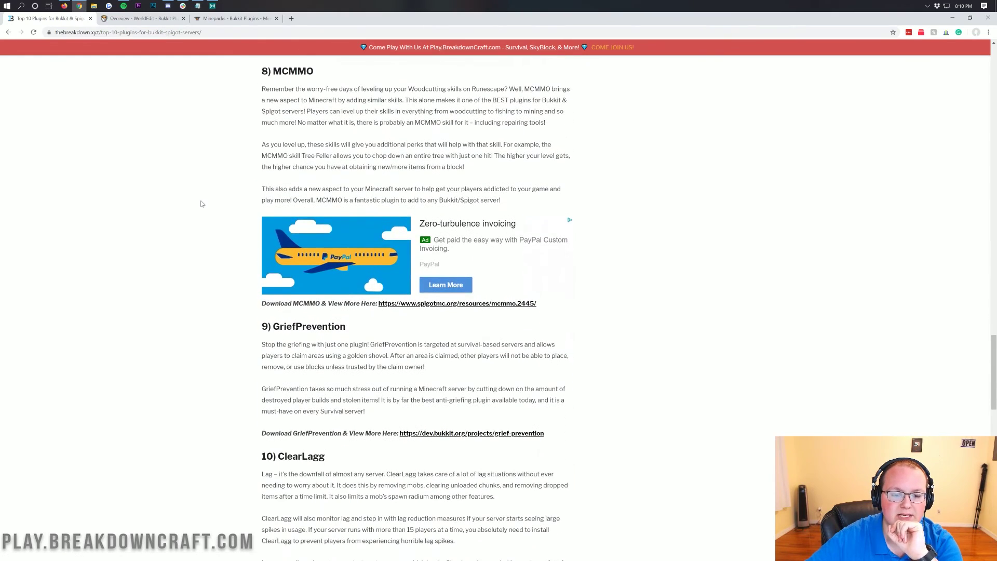
{"action": "left_click", "coordinate": [434, 303]}
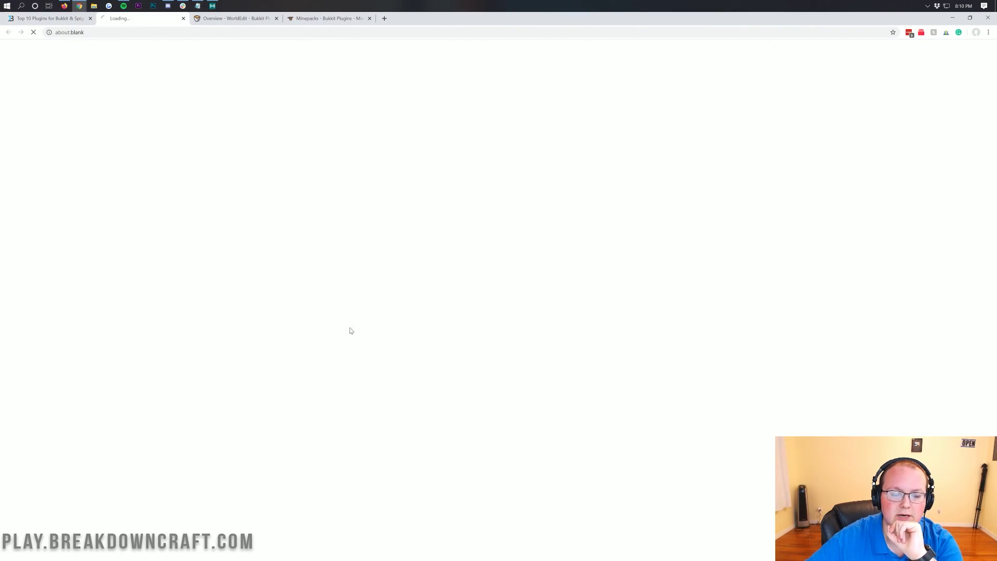
Step: Look back through the rest of the top 10 plugins article, from the final entries up to its beginning
{"action": "left_click", "coordinate": [70, 19]}
{"action": "scroll", "coordinate": [302, 223], "scroll_direction": "down", "scroll_amount": 6}
{"action": "scroll", "coordinate": [303, 223], "scroll_direction": "up", "scroll_amount": 14}
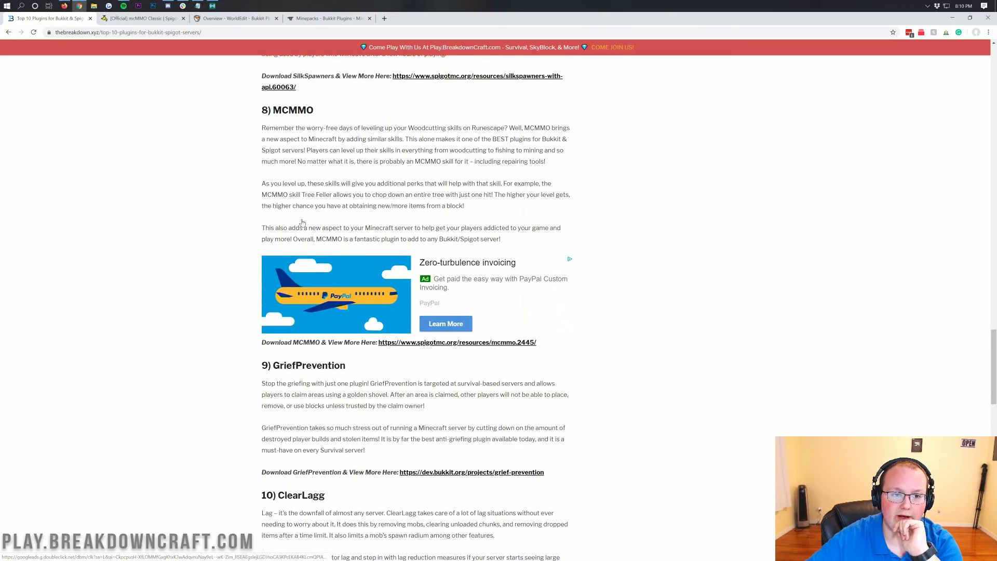
{"action": "scroll", "coordinate": [279, 242], "scroll_direction": "up", "scroll_amount": 16}
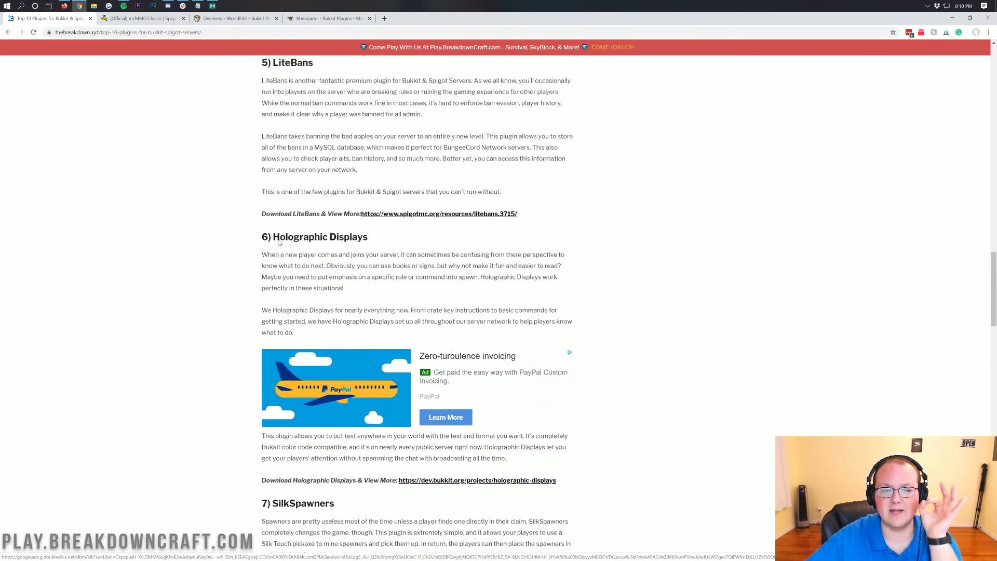
{"action": "scroll", "coordinate": [279, 242], "scroll_direction": "up", "scroll_amount": 14}
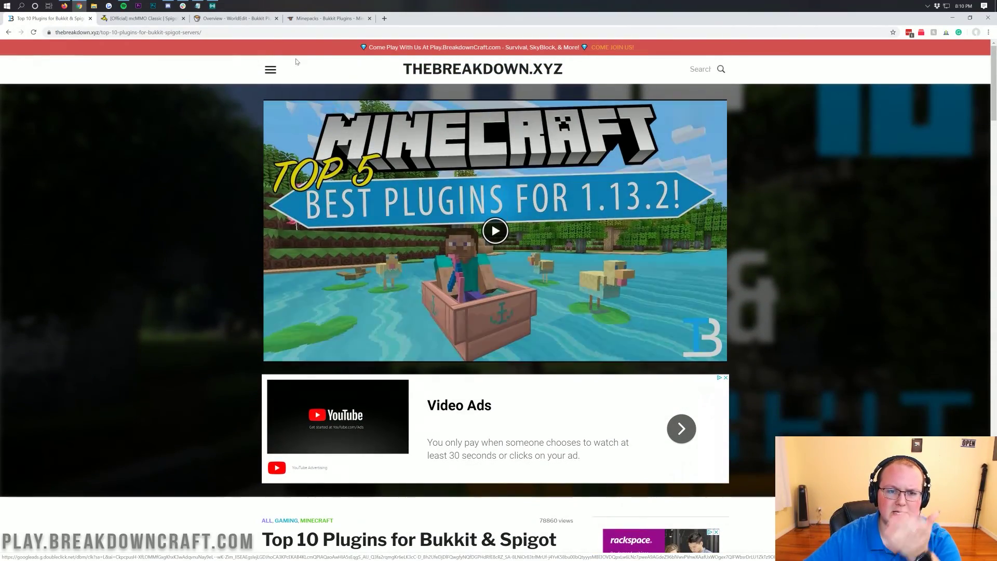
Step: Switch to the Minepacks plugin page on CurseForge and look over its description
{"action": "left_click", "coordinate": [328, 18]}
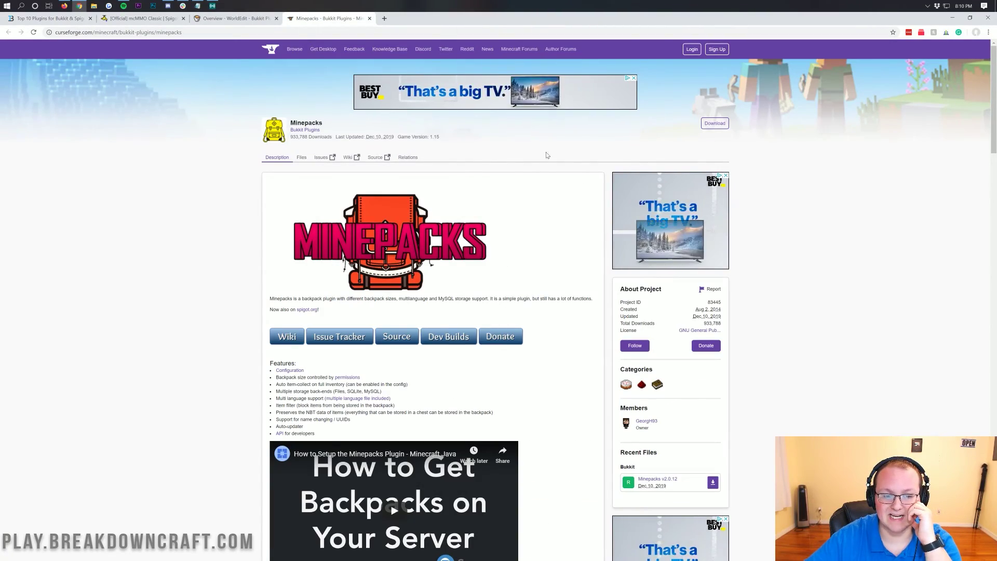
{"action": "scroll", "coordinate": [572, 244], "scroll_direction": "down", "scroll_amount": 5}
{"action": "scroll", "coordinate": [562, 308], "scroll_direction": "up", "scroll_amount": 4}
{"action": "scroll", "coordinate": [562, 307], "scroll_direction": "up", "scroll_amount": 1}
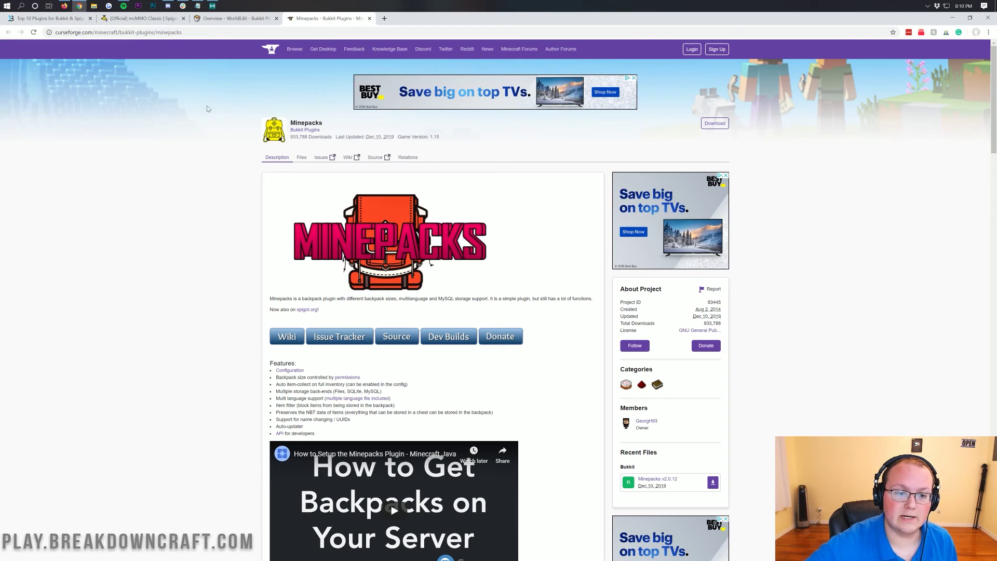
Step: Download mcMMO Classic 1.6.1 from its SpigotMC page and keep the mcMMO.jar file
{"action": "left_click", "coordinate": [138, 20]}
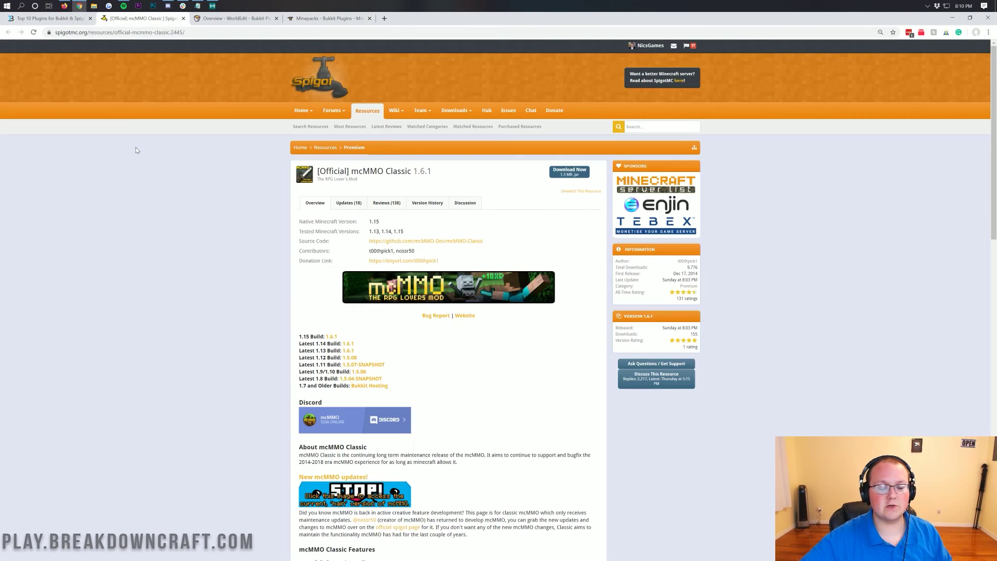
{"action": "left_click", "coordinate": [575, 176]}
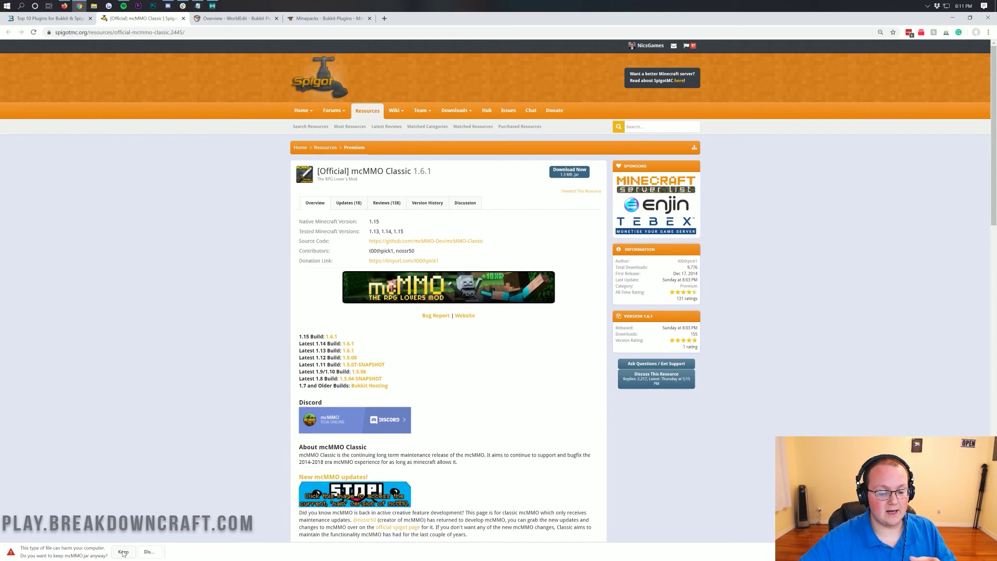
{"action": "left_click", "coordinate": [123, 552]}
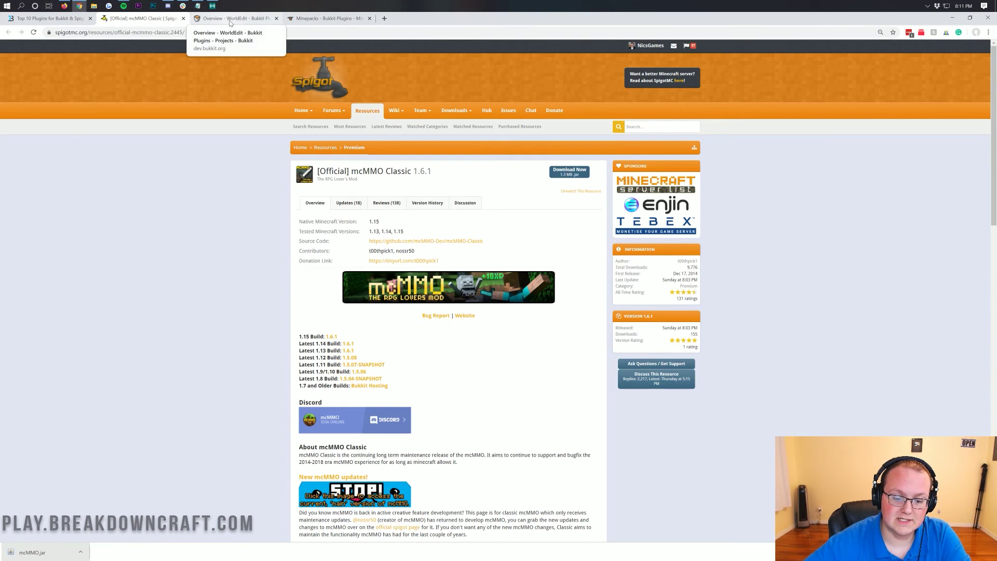
{"action": "scroll", "coordinate": [198, 153], "scroll_direction": "down", "scroll_amount": 1}
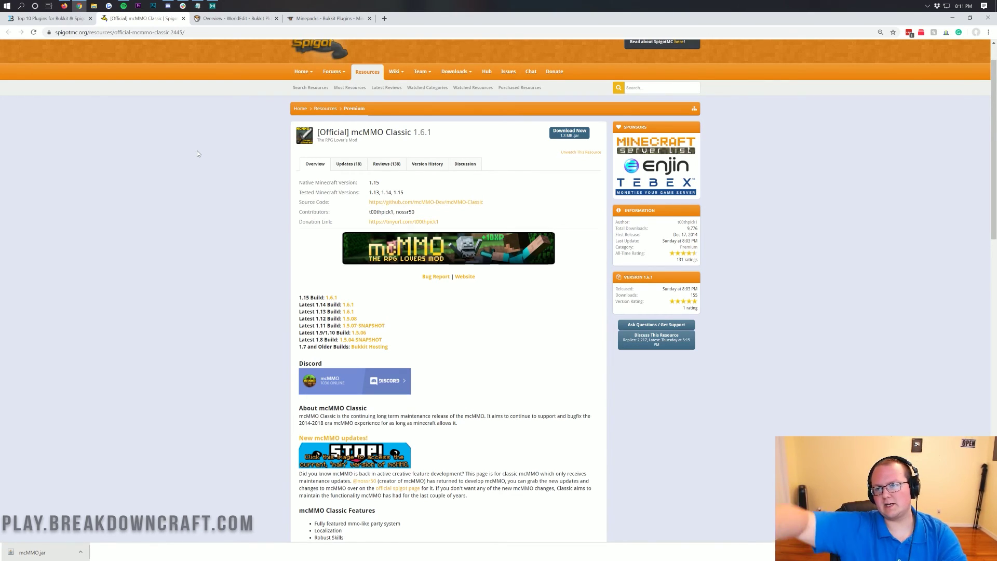
Step: Download WorldEdit 7.1.0 Beta 1 (1.13.2 - 1.15.1) from the plugin's file list on Bukkit and keep the JAR file
{"action": "left_click", "coordinate": [236, 18]}
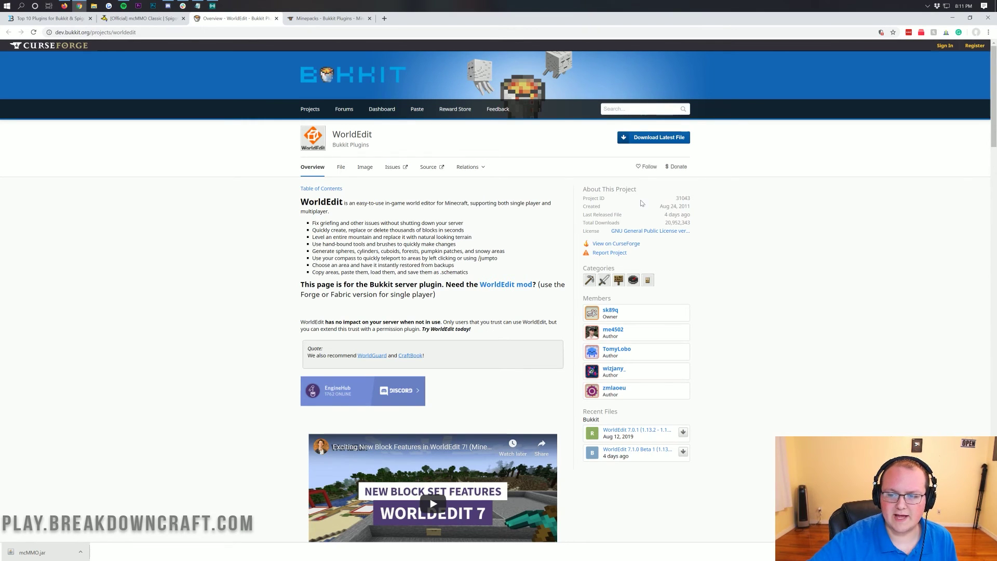
{"action": "left_click", "coordinate": [344, 166]}
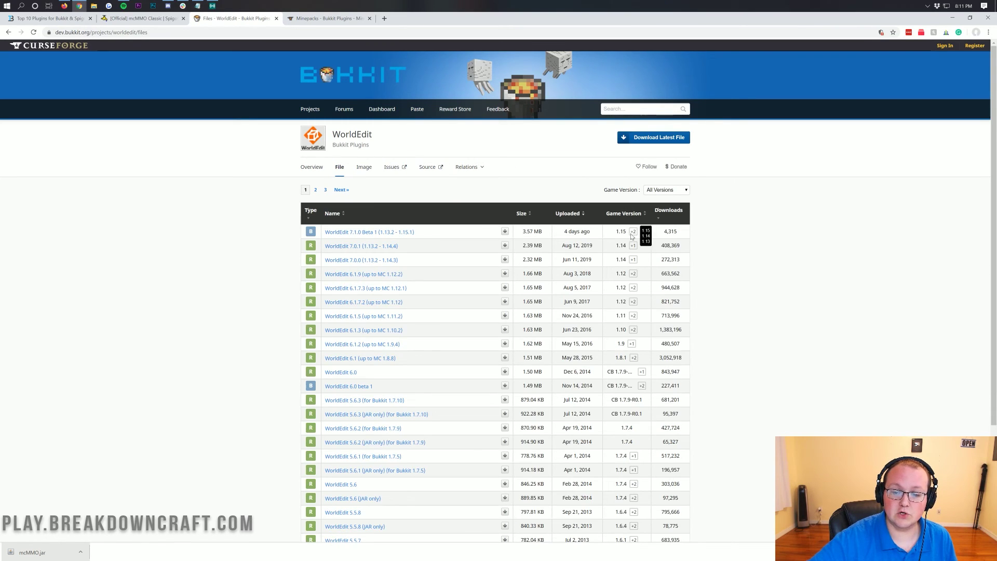
{"action": "left_click", "coordinate": [505, 231]}
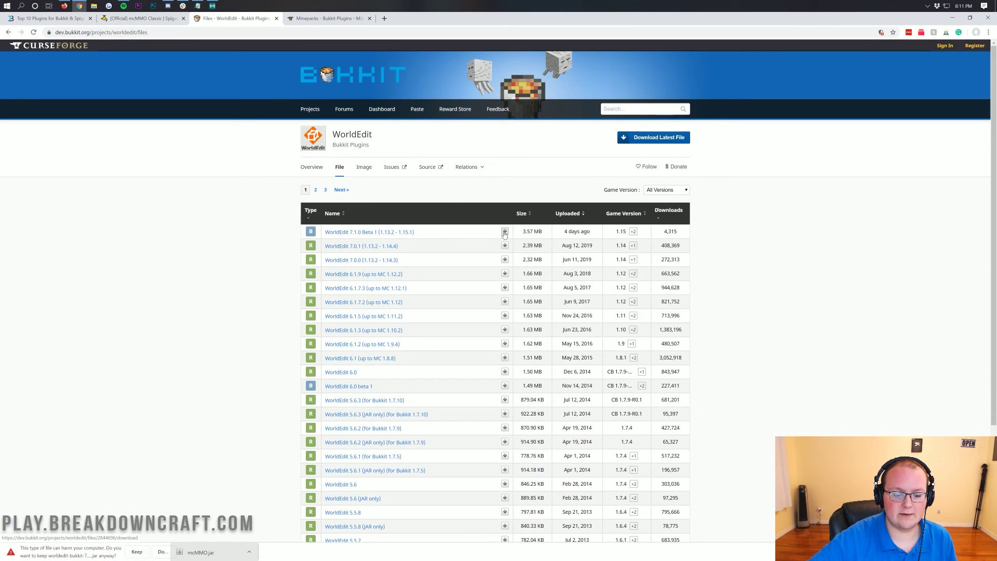
{"action": "left_click", "coordinate": [135, 552]}
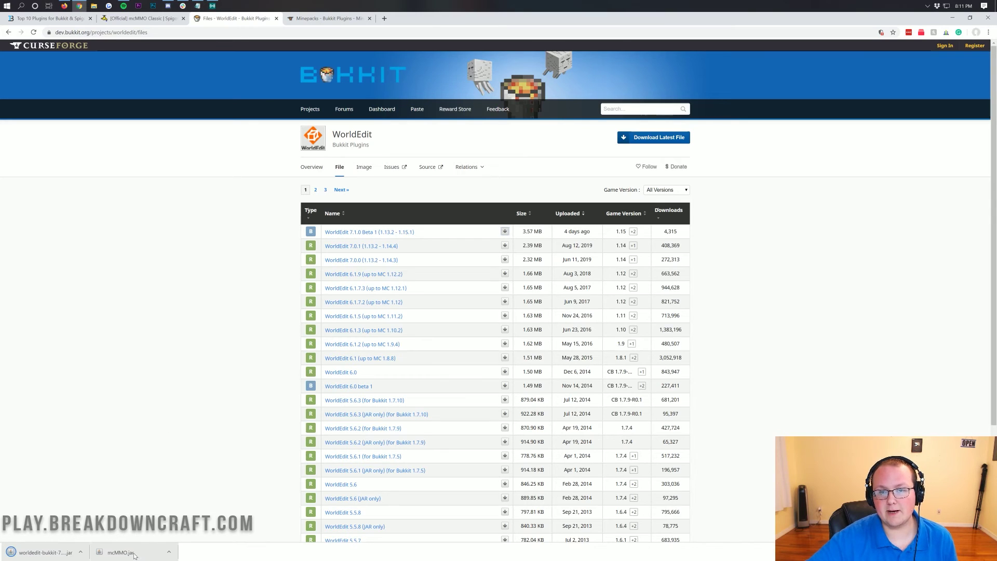
Step: Download Minepacks v2.0.12 for game version 1.15 from the plugin's file list on CurseForge
{"action": "left_click", "coordinate": [310, 24]}
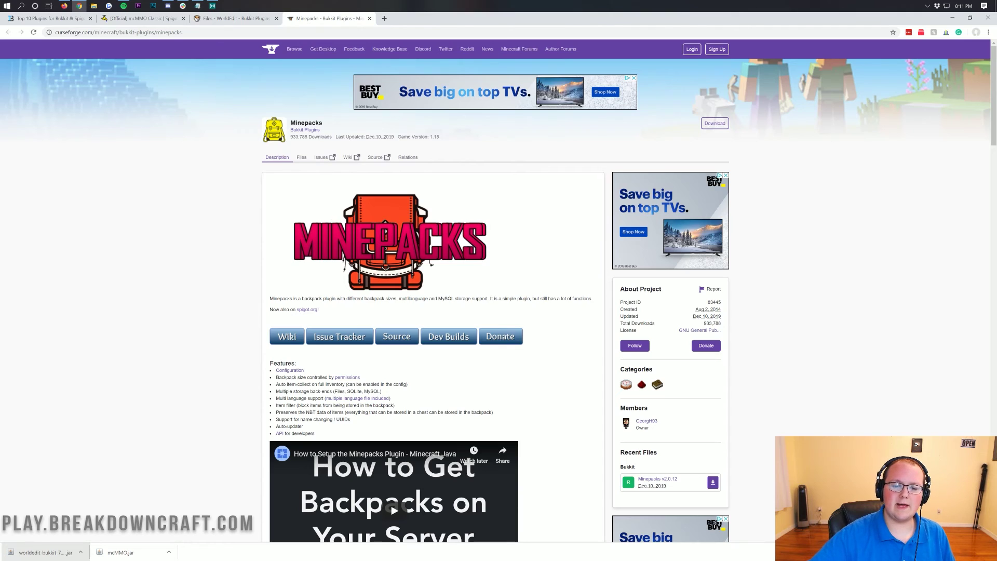
{"action": "left_click", "coordinate": [303, 159]}
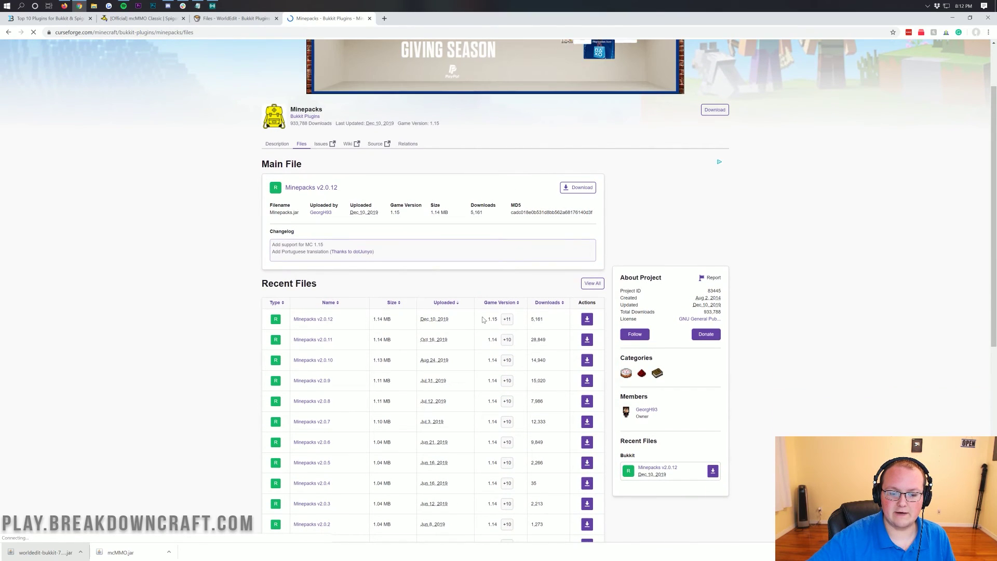
{"action": "left_click", "coordinate": [587, 323]}
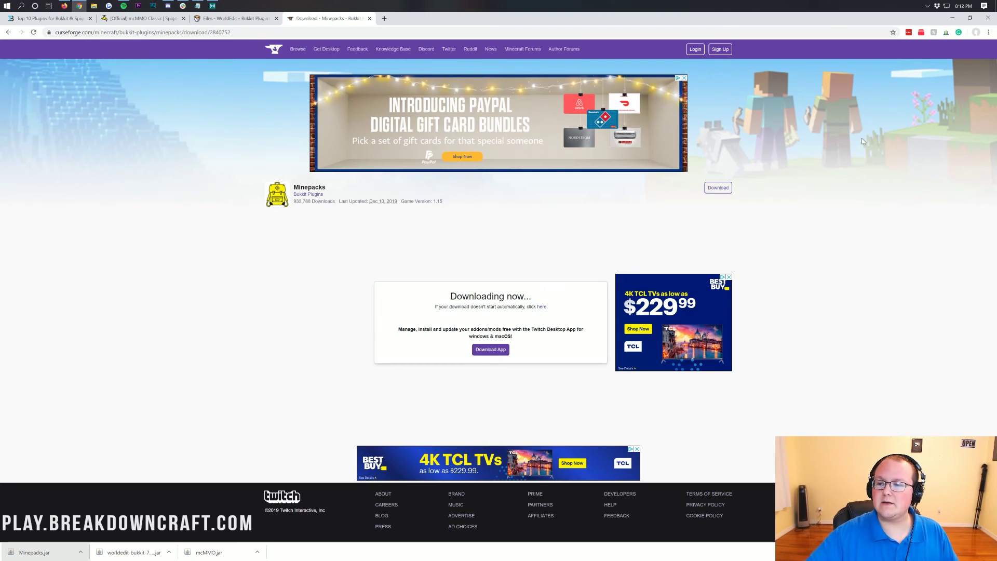
Step: Minimize the browser and line up the mcMMO, WorldEdit and Minepacks JAR files in a row on the desktop
{"action": "left_click", "coordinate": [947, 16]}
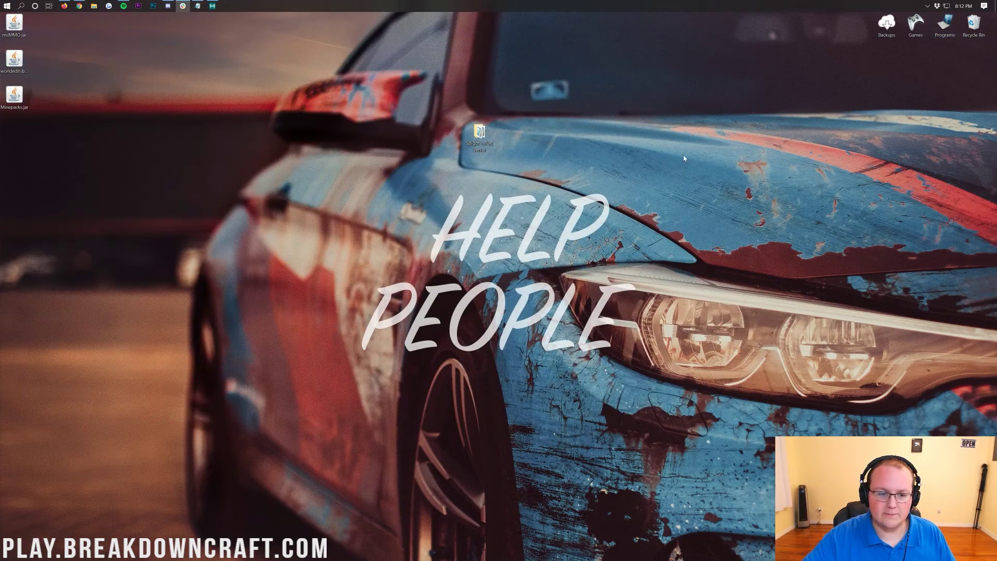
{"action": "left_click_drag", "start_coordinate": [15, 26], "coordinate": [214, 69]}
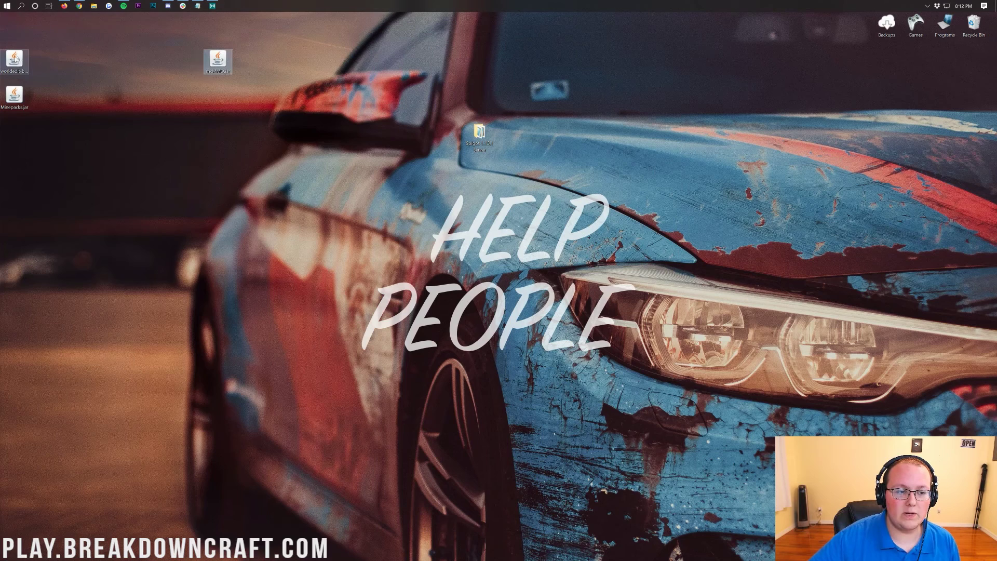
{"action": "left_click_drag", "start_coordinate": [11, 62], "coordinate": [272, 71]}
{"action": "left_click_drag", "start_coordinate": [14, 95], "coordinate": [335, 67]}
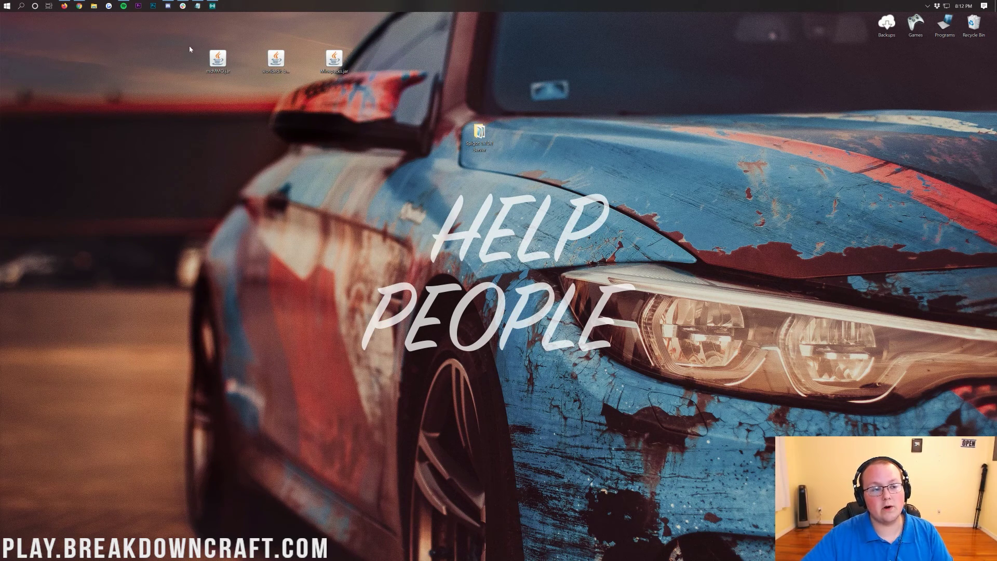
Step: Find and open the Downloads folder to view where downloaded files are stored, and close it again
{"action": "left_click", "coordinate": [2, 3]}
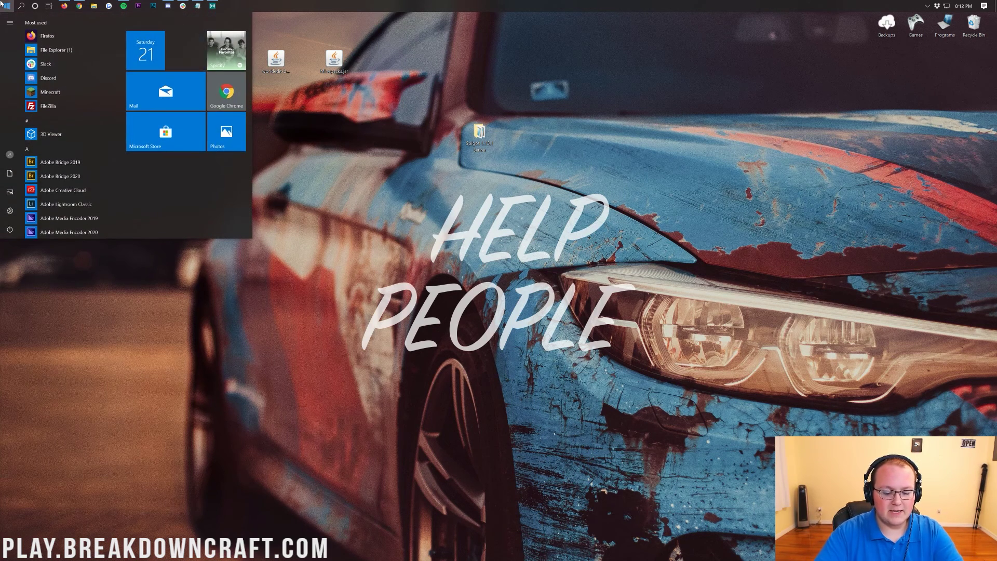
{"action": "type", "text": "downlo"}
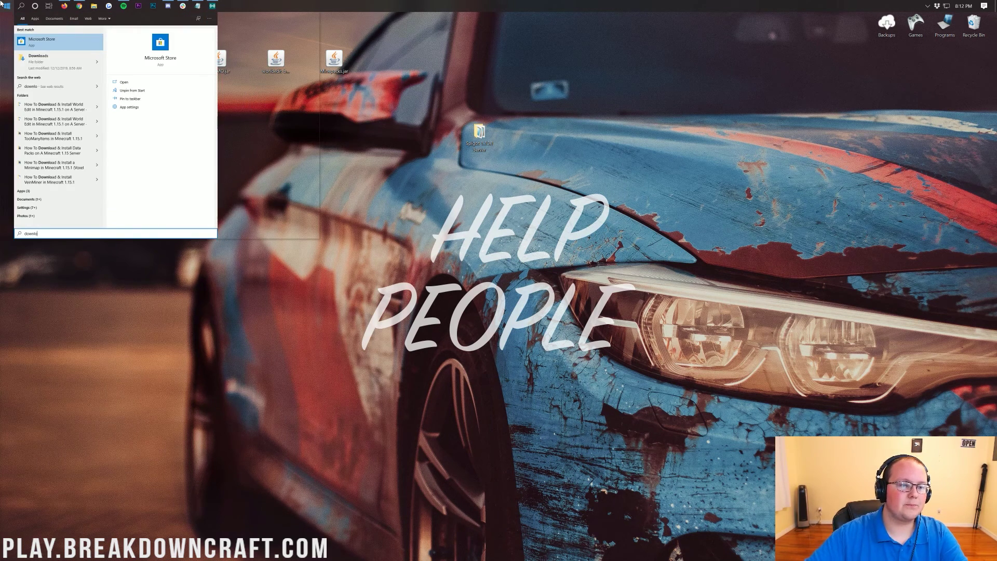
{"action": "left_click", "coordinate": [51, 57]}
{"action": "left_click_drag", "start_coordinate": [337, 72], "coordinate": [362, 96]}
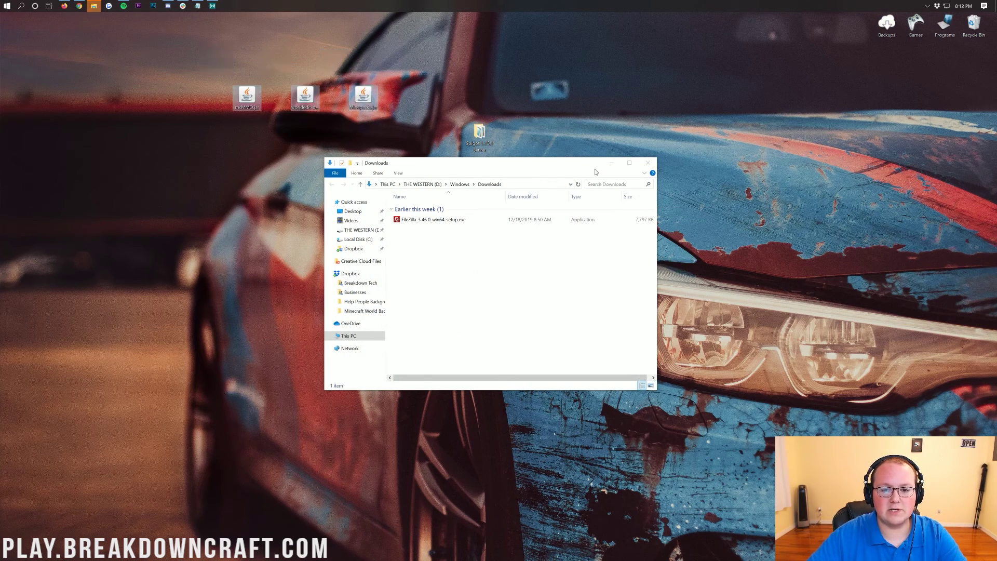
{"action": "left_click", "coordinate": [648, 163]}
Step: Move the mcMMO, WorldEdit and Minepacks JAR files from the desktop into the plugins folder of Spigot 1.15.1 Server
{"action": "left_click", "coordinate": [476, 134]}
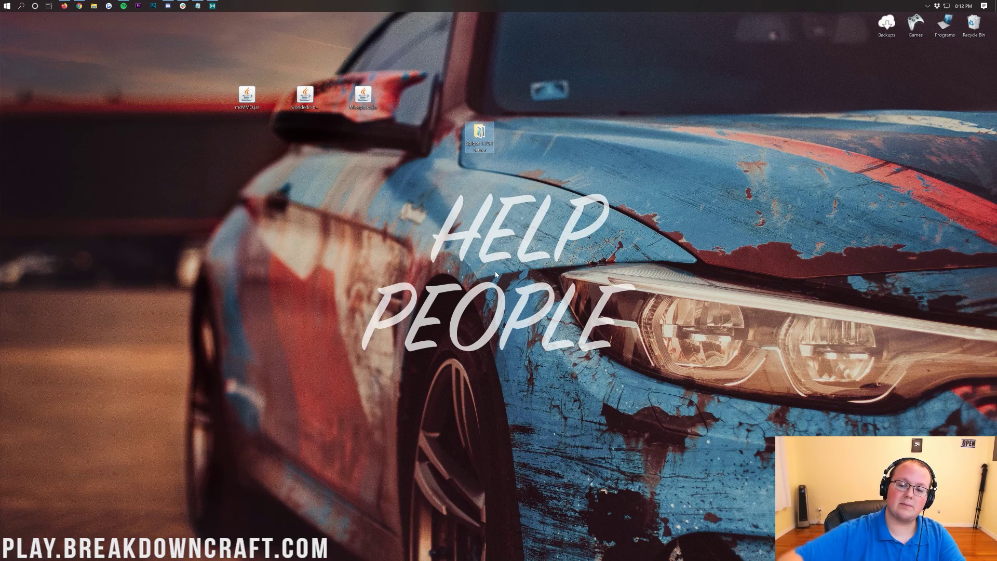
{"action": "double_click", "coordinate": [479, 136]}
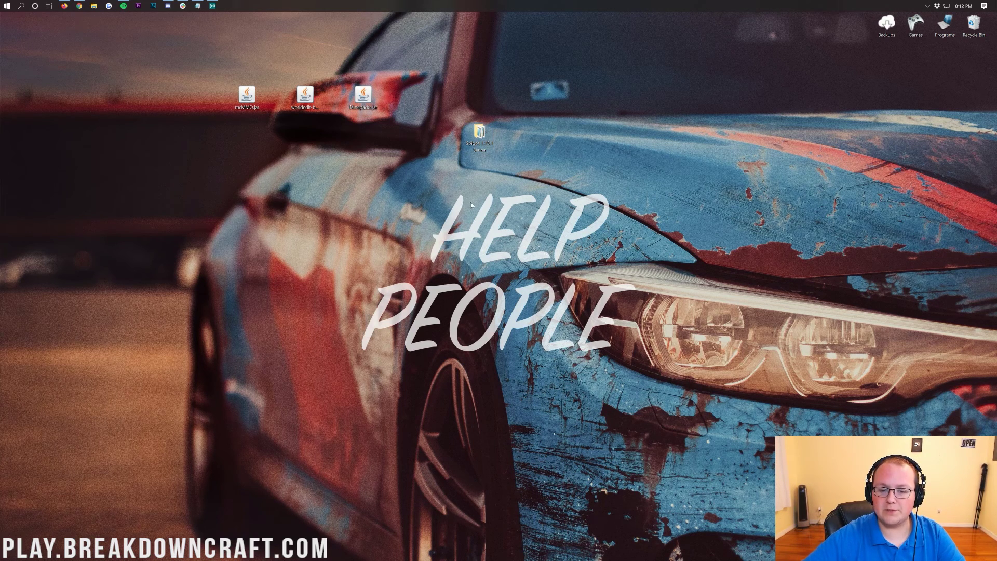
{"action": "left_click", "coordinate": [408, 218]}
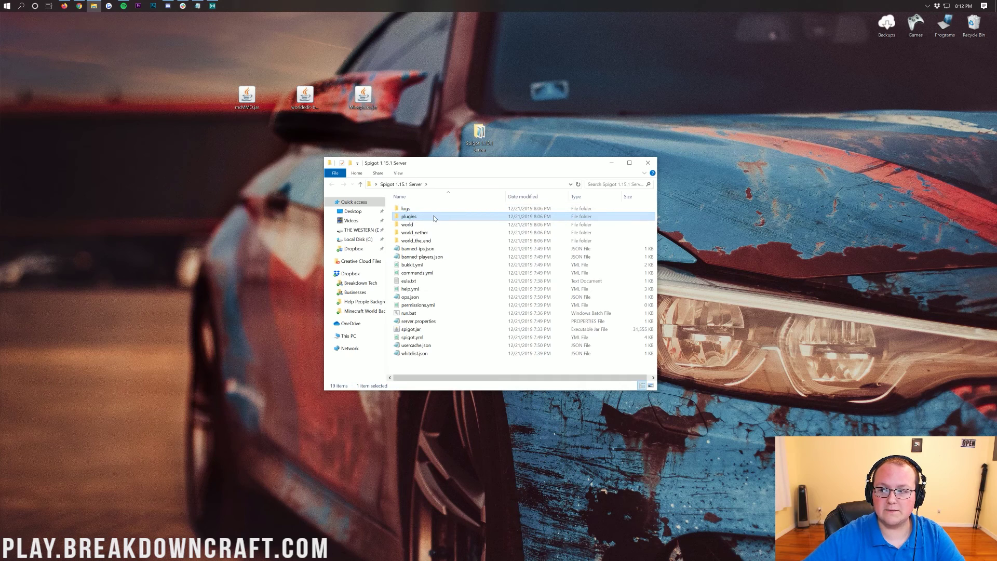
{"action": "double_click", "coordinate": [434, 217]}
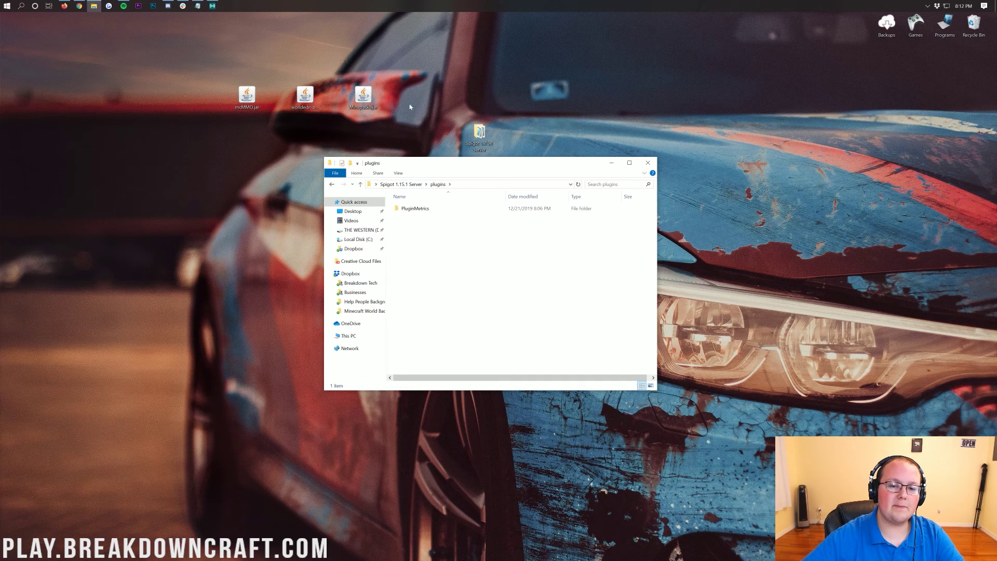
{"action": "left_click_drag", "start_coordinate": [411, 89], "coordinate": [452, 327]}
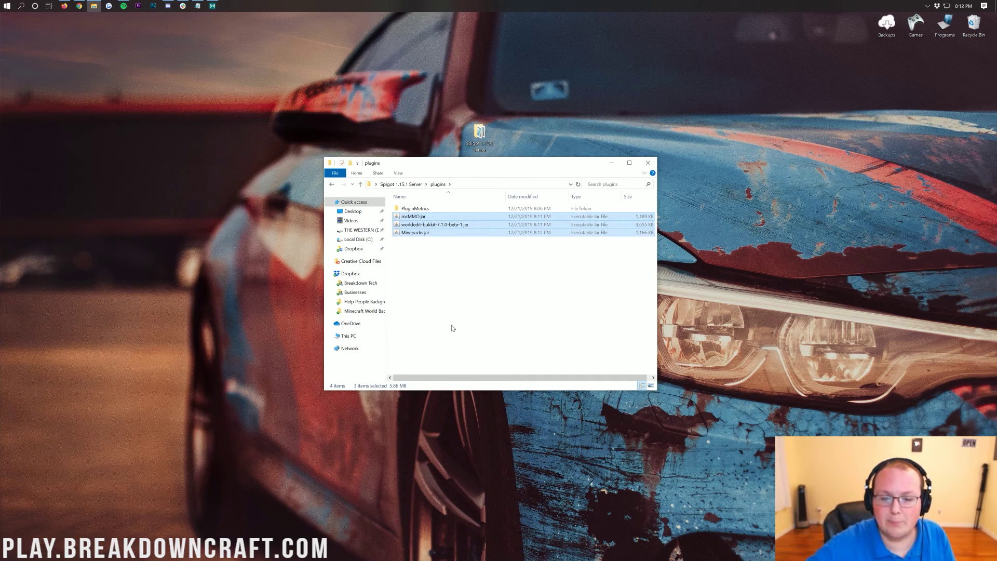
{"action": "left_click", "coordinate": [452, 327]}
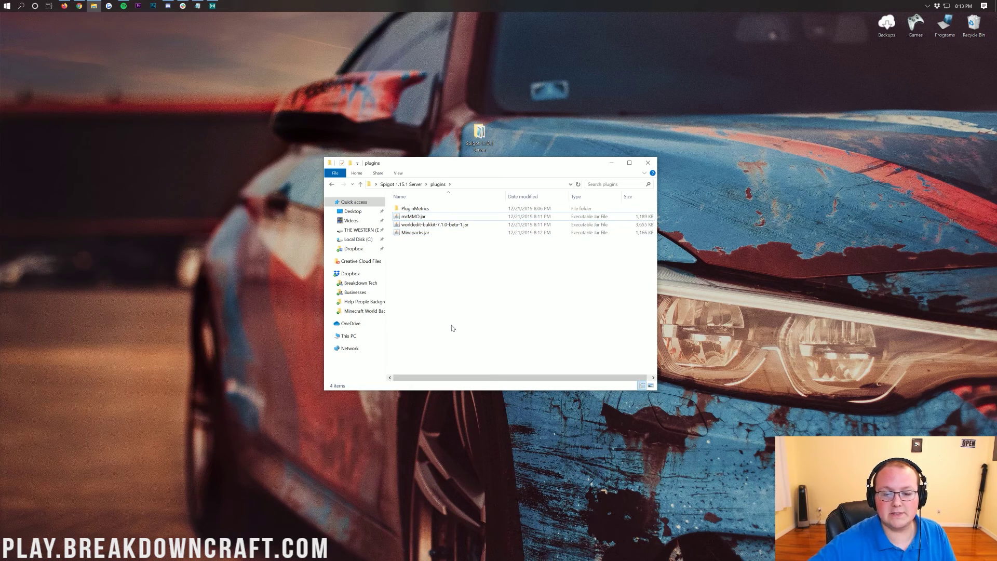
Step: Start the server with run.bat in the Spigot 1.15.1 Server folder
{"action": "key", "text": "alt+Left"}
{"action": "double_click", "coordinate": [399, 313]}
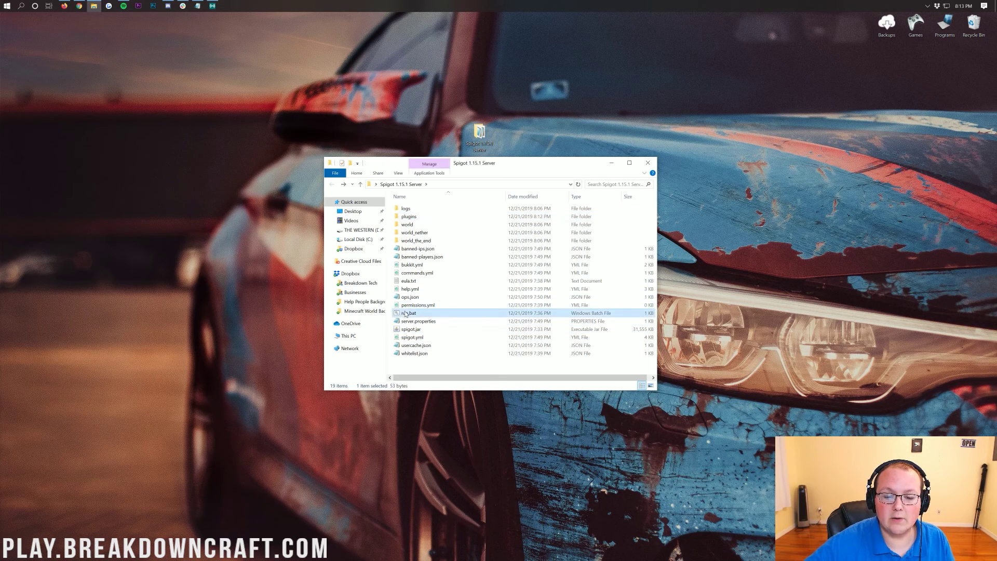
Step: Open the plugins folder and refresh it to check for the folders generated for mcMMO, WorldEdit and Minepacks
{"action": "double_click", "coordinate": [410, 217]}
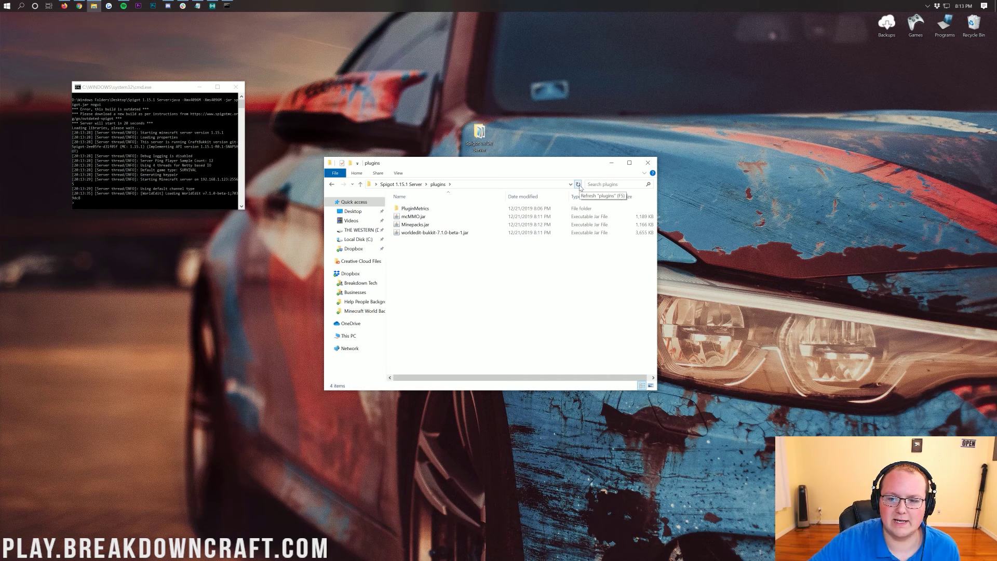
{"action": "left_click", "coordinate": [578, 184]}
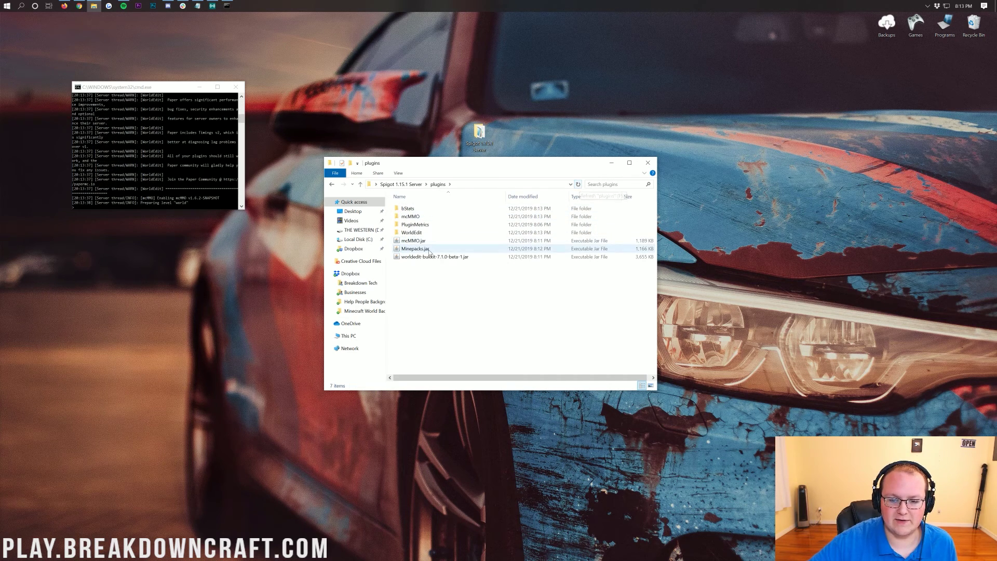
{"action": "left_click", "coordinate": [411, 233]}
{"action": "left_click", "coordinate": [411, 216]}
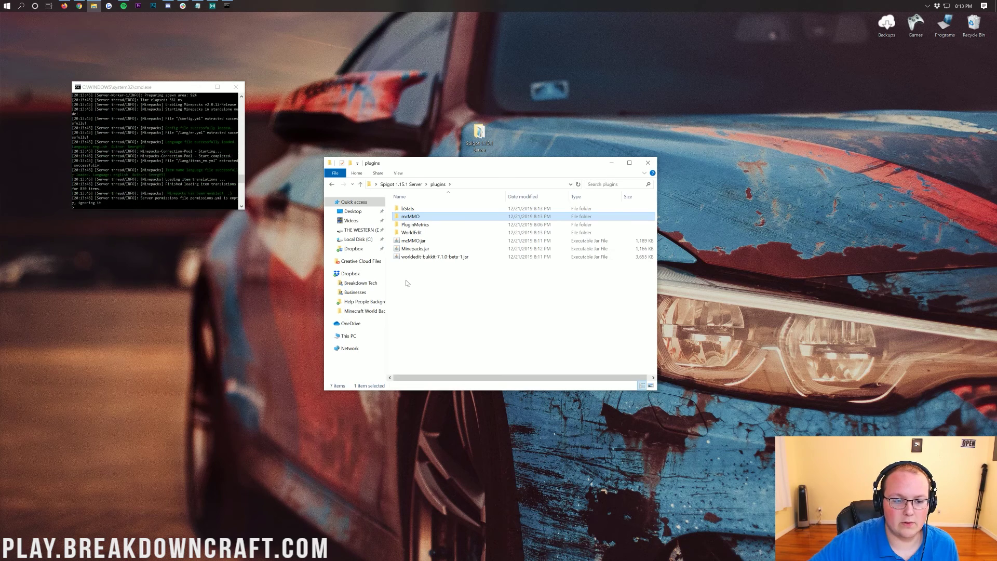
{"action": "left_click", "coordinate": [411, 225]}
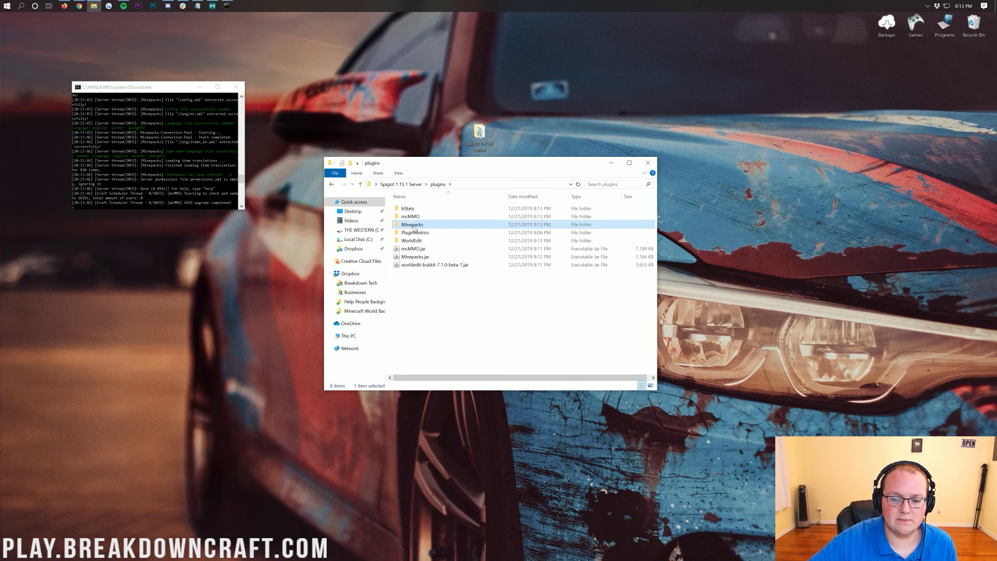
Step: Look through the mcMMO folder's configuration files, including config.yml, treasures.yml and experience.yml, and return to the plugins folder
{"action": "double_click", "coordinate": [410, 216]}
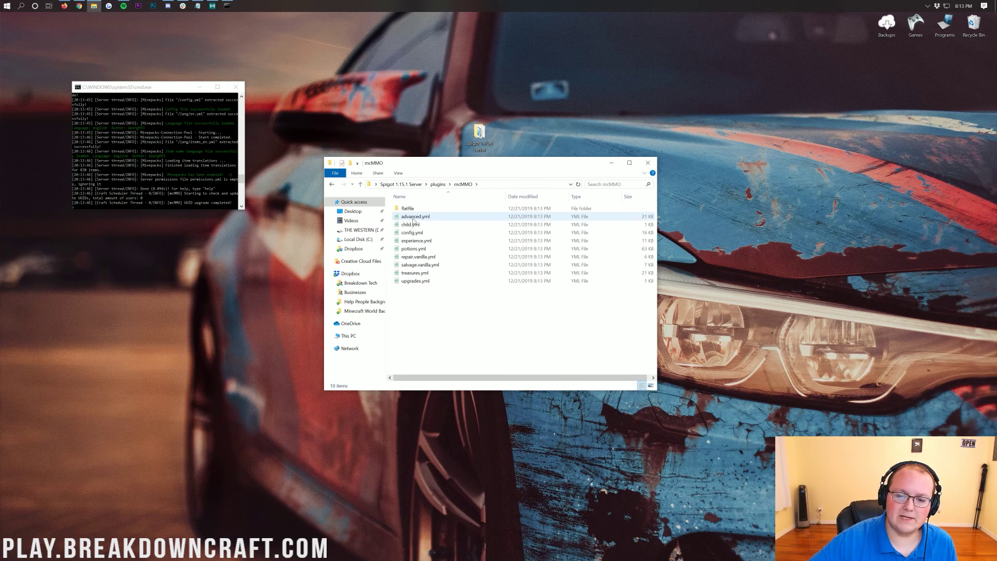
{"action": "left_click", "coordinate": [411, 235]}
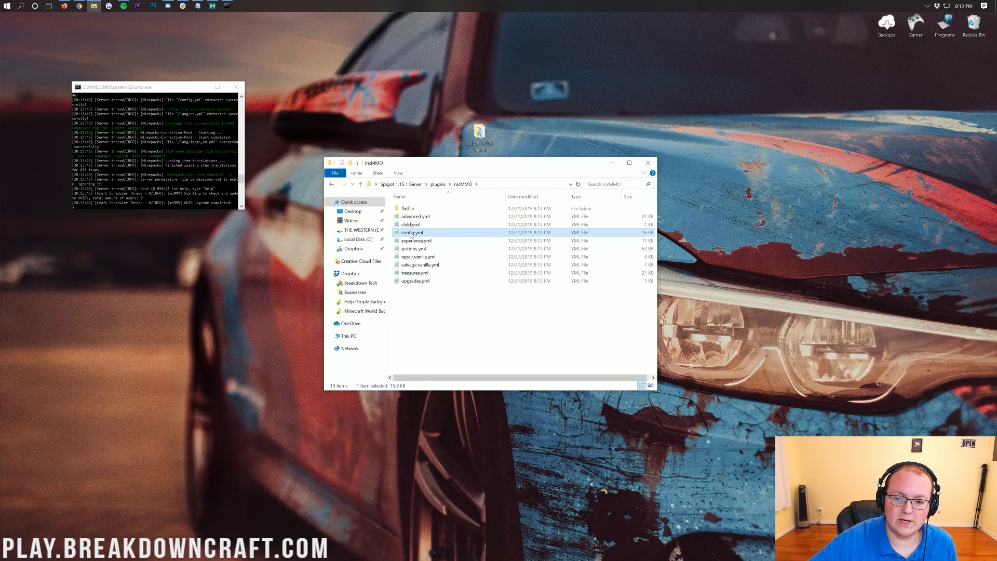
{"action": "left_click", "coordinate": [418, 274]}
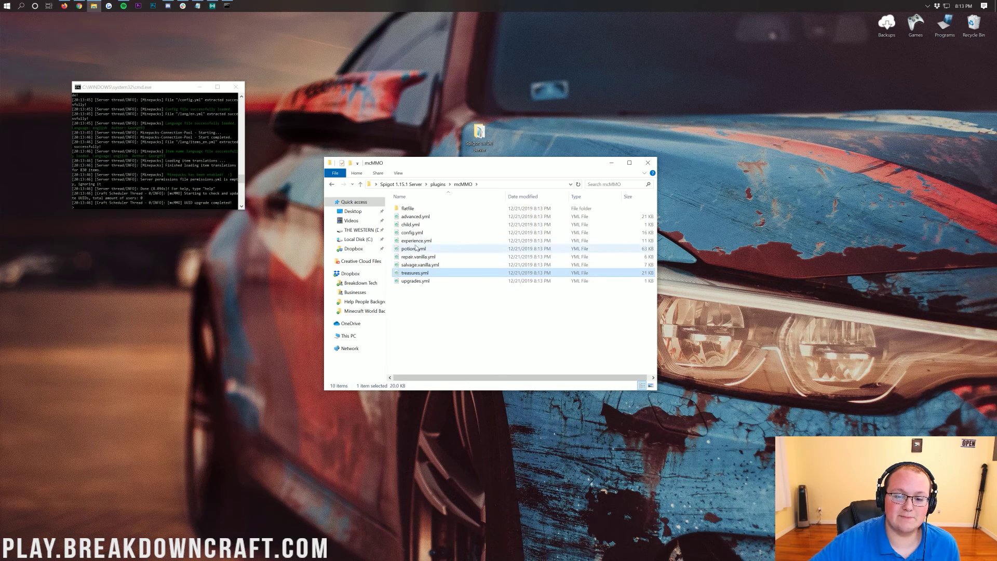
{"action": "left_click", "coordinate": [416, 242]}
{"action": "key", "text": "BackSpace"}
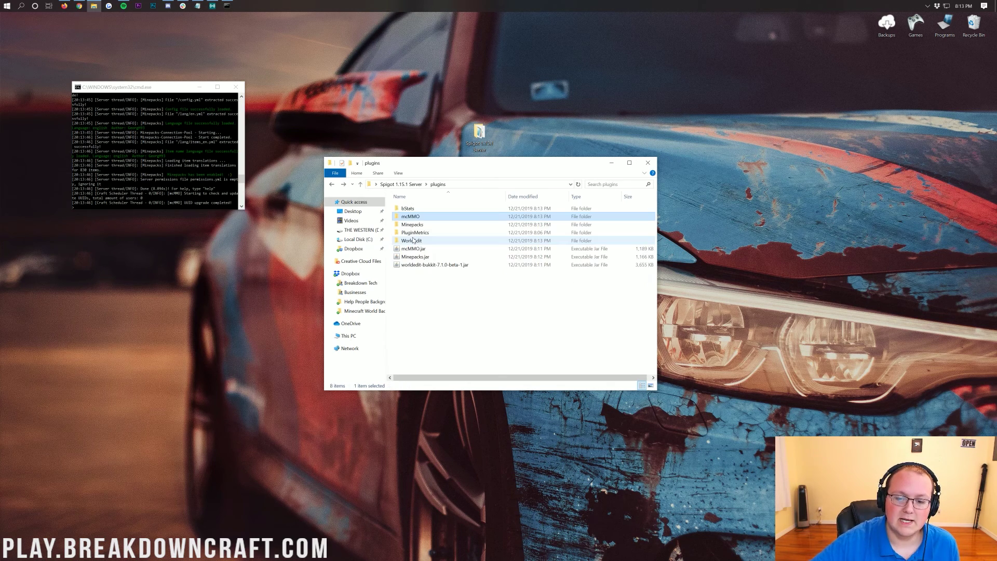
Step: Look through the Minepacks folder and its lang subfolder, and return to the plugins folder
{"action": "double_click", "coordinate": [414, 233]}
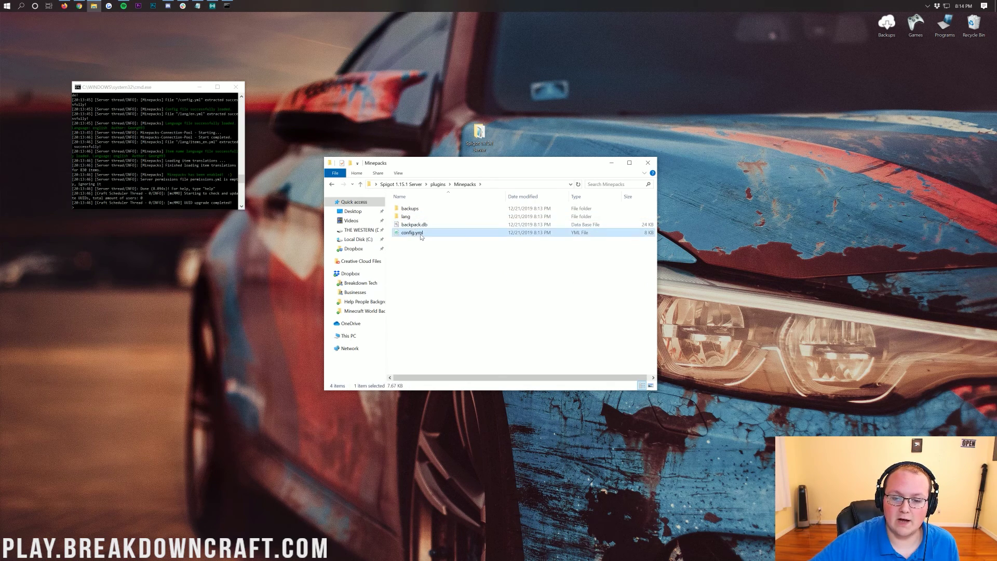
{"action": "double_click", "coordinate": [410, 217]}
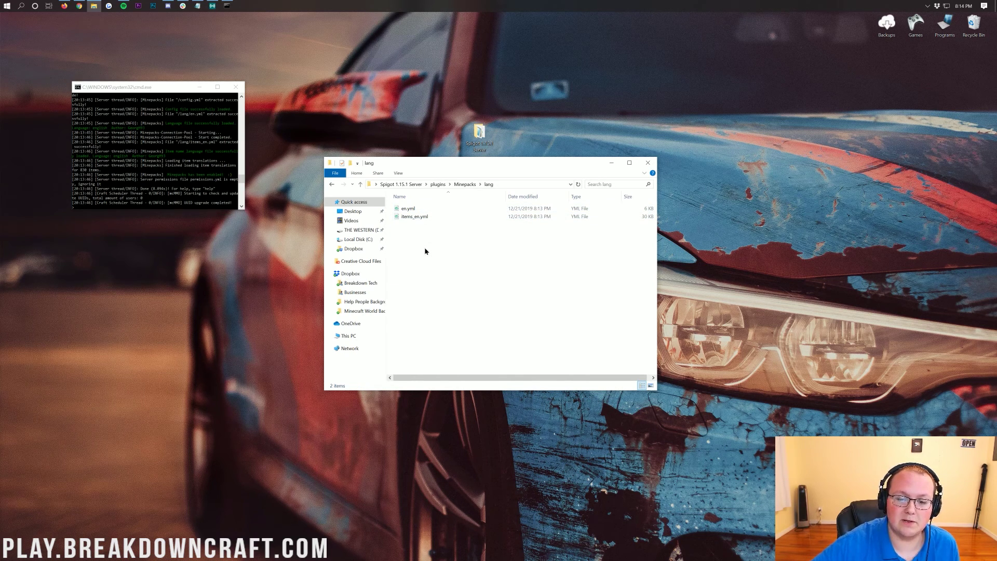
{"action": "key", "text": "BackSpace"}
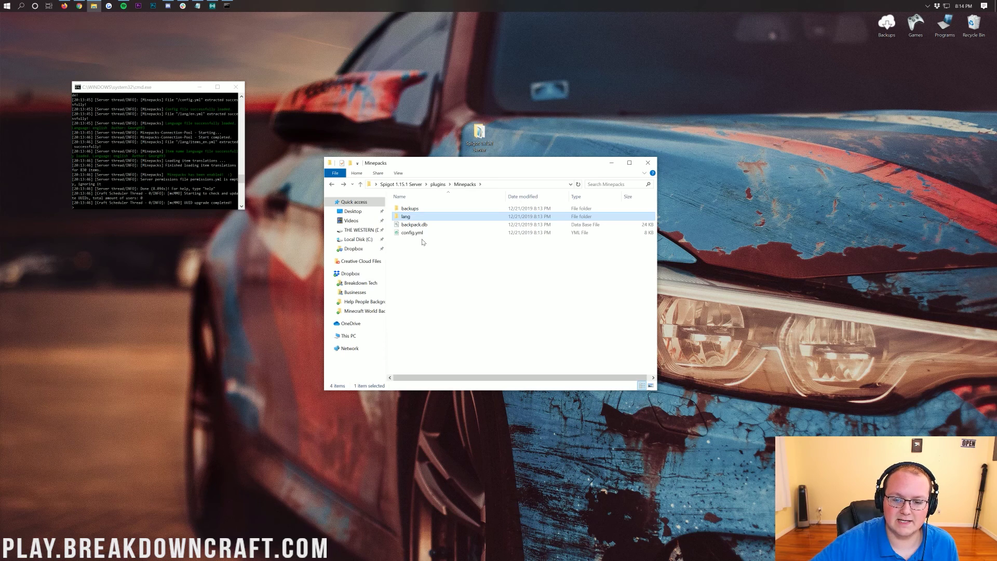
{"action": "key", "text": "BackSpace"}
Step: Check config.yml in the WorldEdit folder and return to the main Spigot 1.15.1 Server folder
{"action": "double_click", "coordinate": [413, 240]}
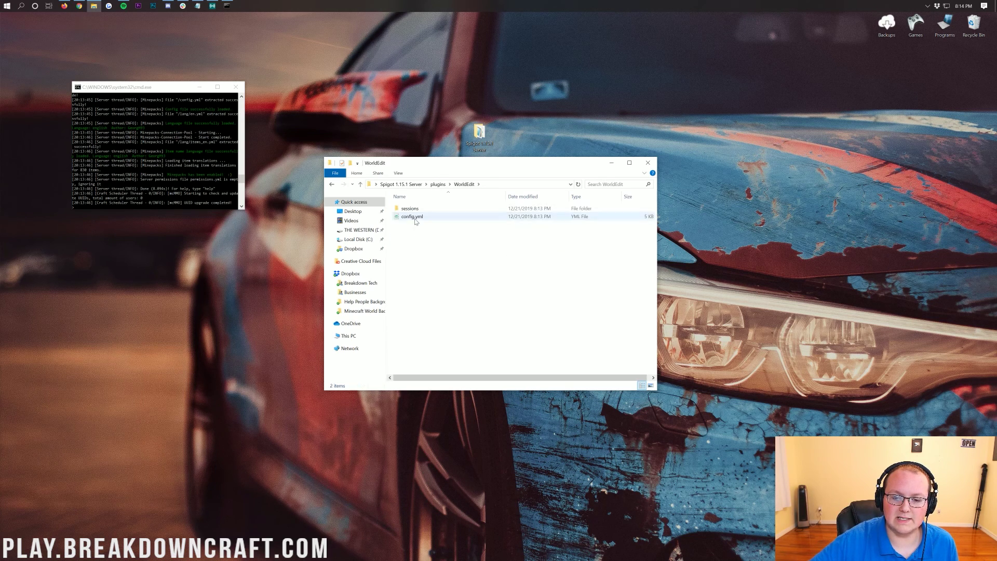
{"action": "left_click", "coordinate": [415, 218]}
{"action": "key", "text": "BackSpace"}
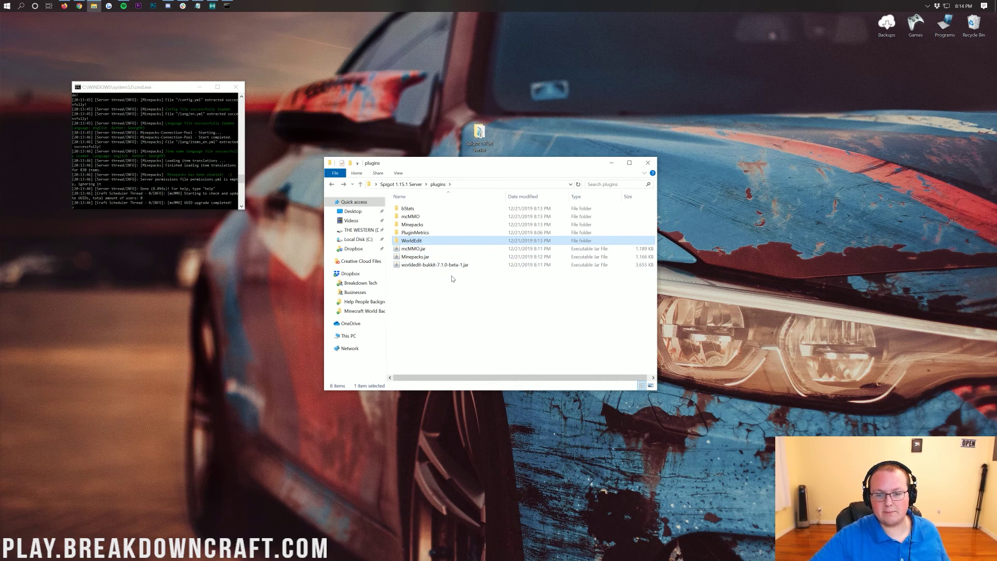
{"action": "key", "text": "BackSpace"}
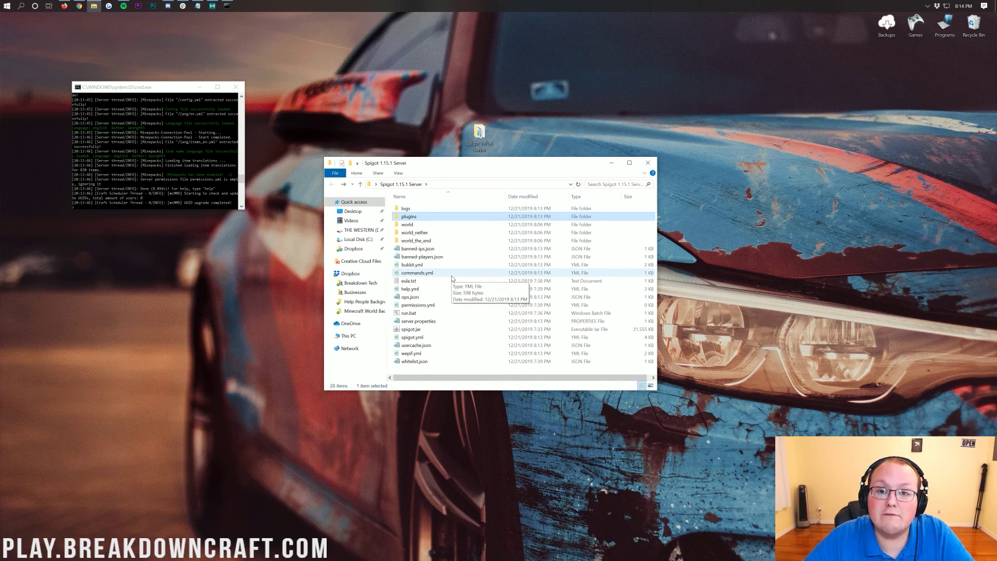
Step: Try twice to launch Minecraft 1.15.1 from the Minecraft Launcher, closing the unresponsive game each time
{"action": "left_click", "coordinate": [3, 5]}
{"action": "left_click", "coordinate": [1, 4]}
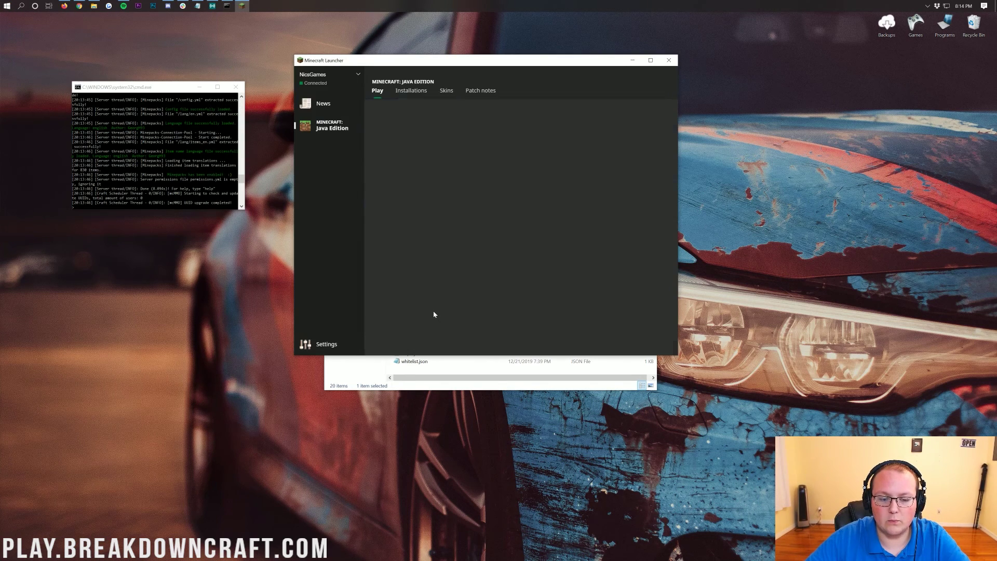
{"action": "key", "text": "alt+F4"}
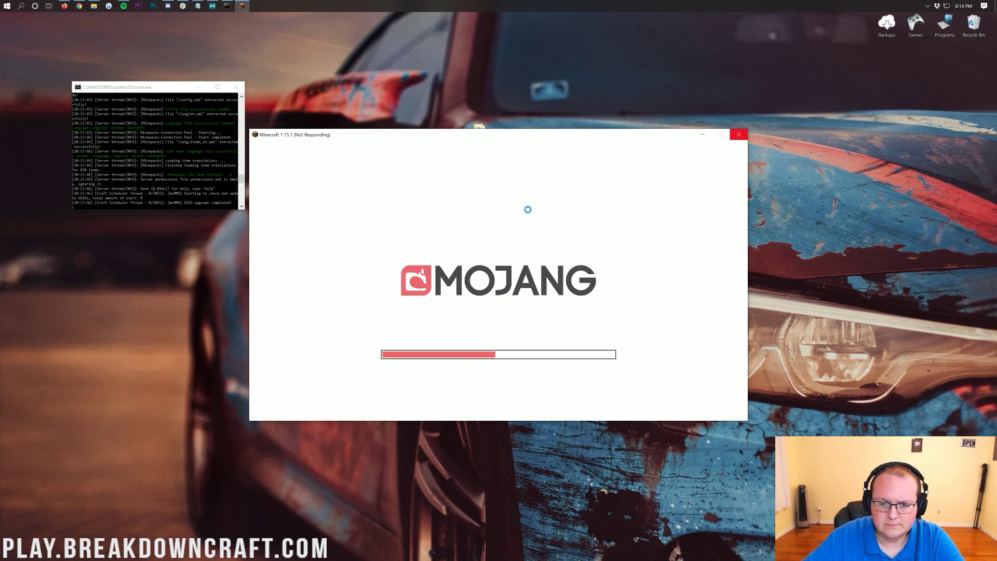
{"action": "left_click", "coordinate": [738, 138]}
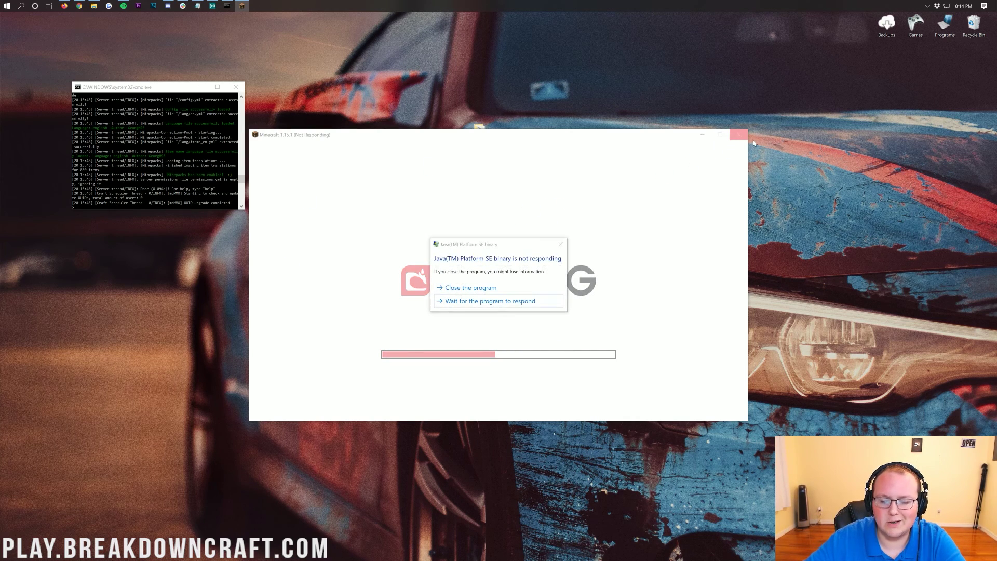
{"action": "left_click", "coordinate": [509, 286]}
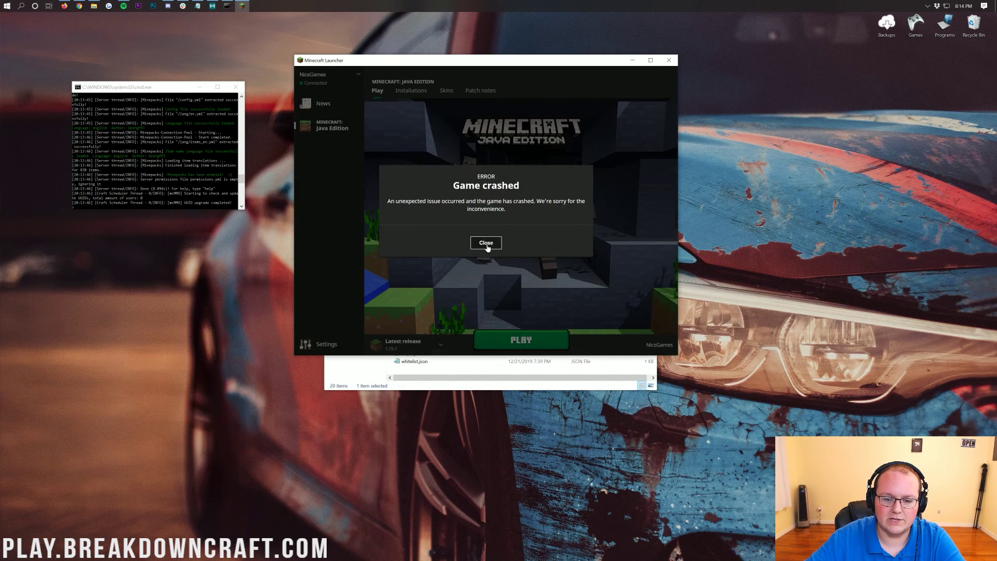
{"action": "left_click", "coordinate": [484, 244]}
{"action": "left_click", "coordinate": [518, 346]}
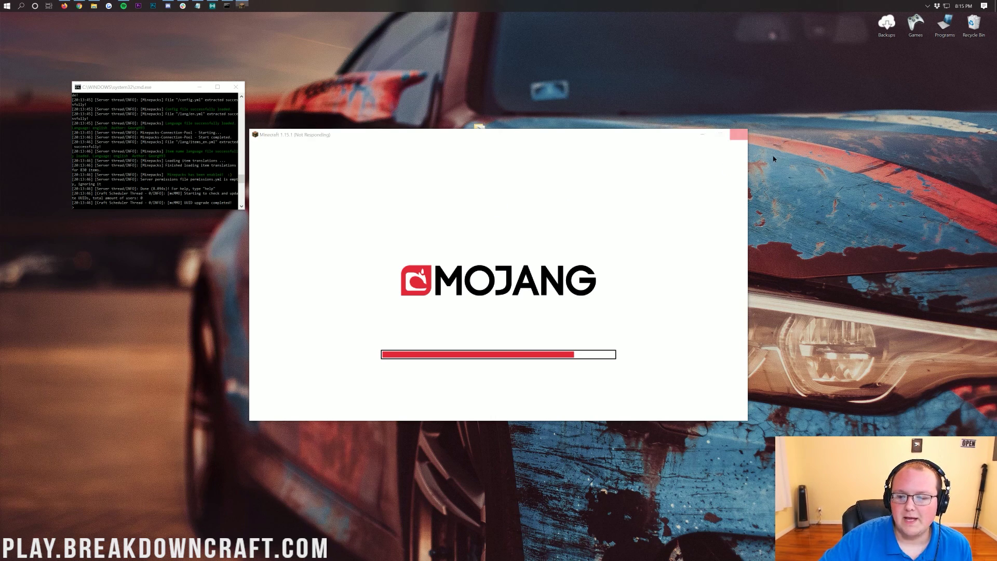
{"action": "left_click", "coordinate": [740, 134]}
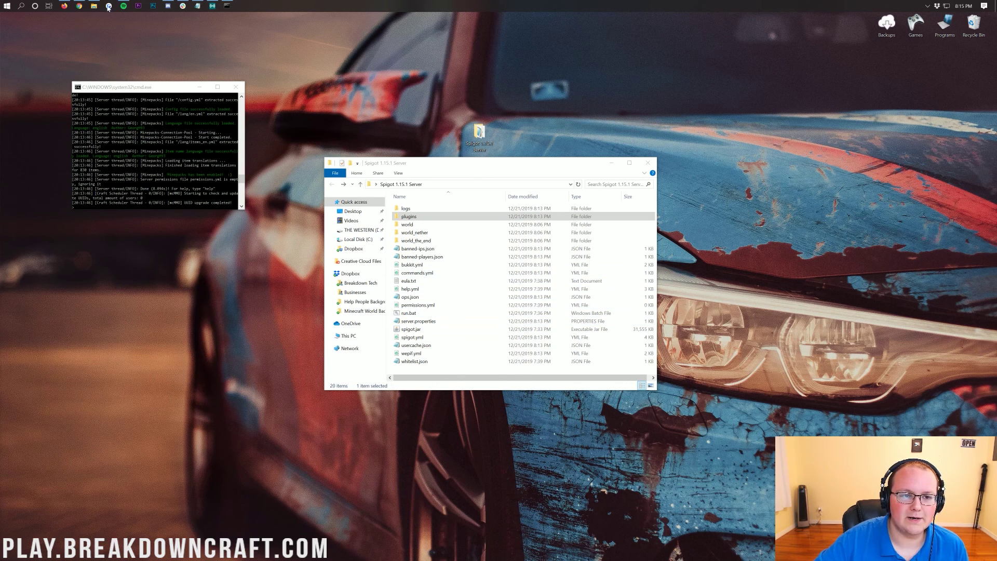
Step: Reopen the Minecraft Launcher and start the latest release, 1.15.1, of Minecraft: Java Edition
{"action": "left_click", "coordinate": [3, 5]}
{"action": "left_click", "coordinate": [2, 3]}
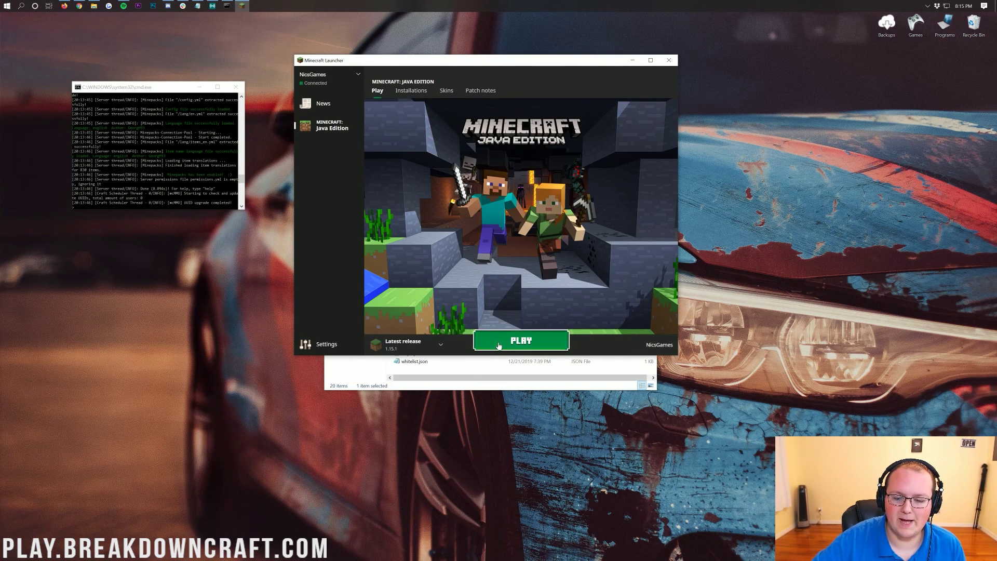
{"action": "left_click", "coordinate": [498, 345]}
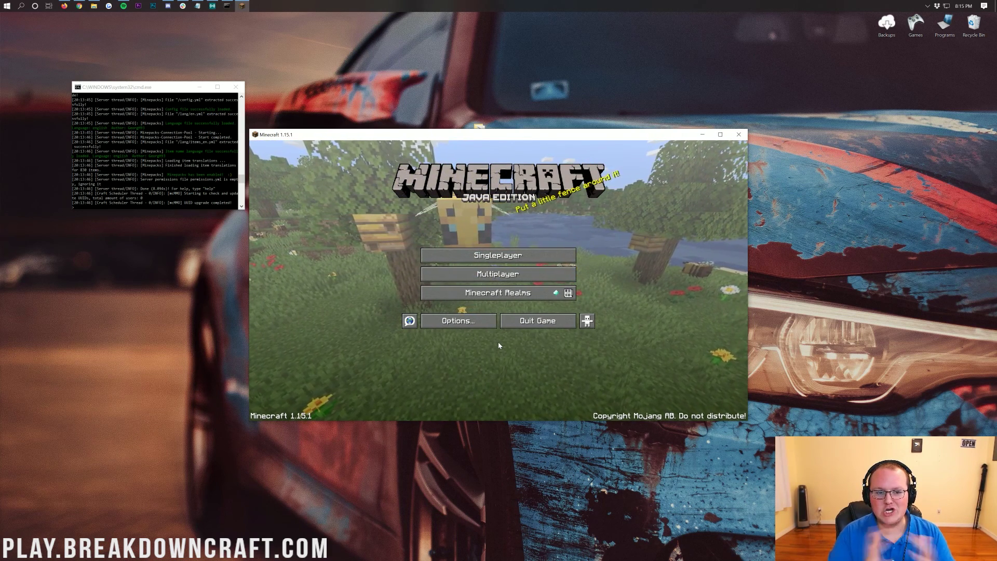
Step: Join the multiplayer server at 192.168.1.123 through Direct Connect and look around the spawn area
{"action": "left_click", "coordinate": [494, 274]}
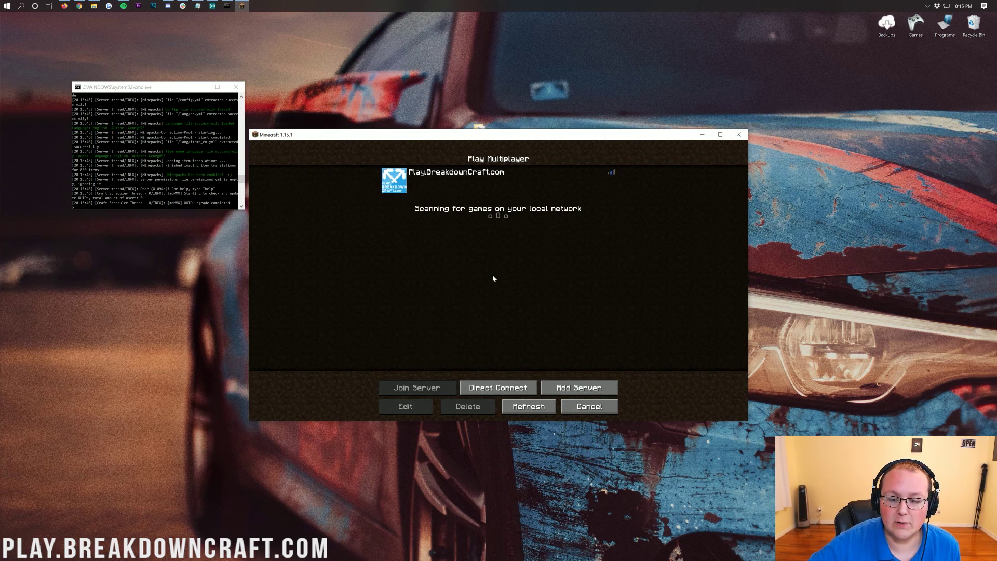
{"action": "left_click", "coordinate": [498, 387]}
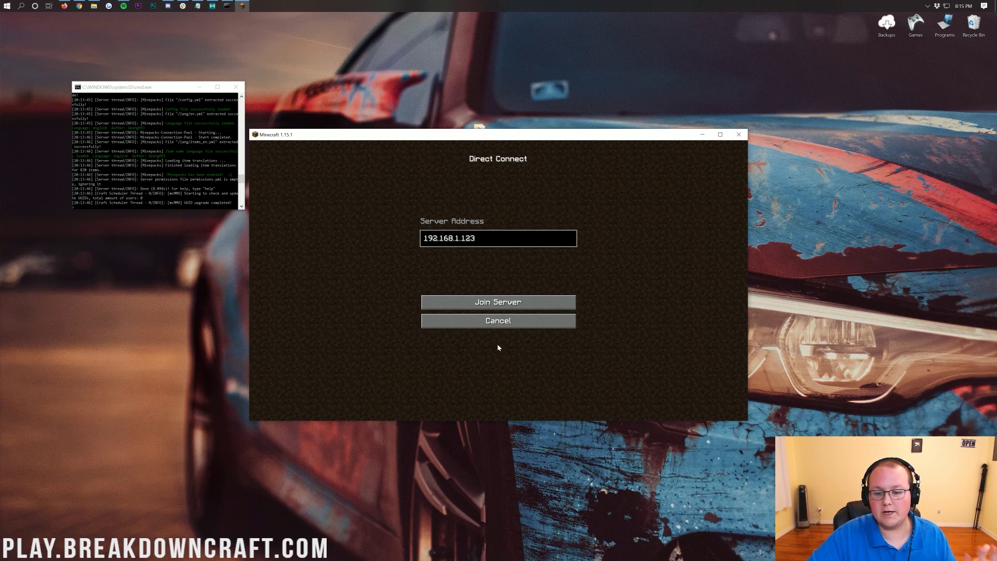
{"action": "left_click", "coordinate": [482, 304]}
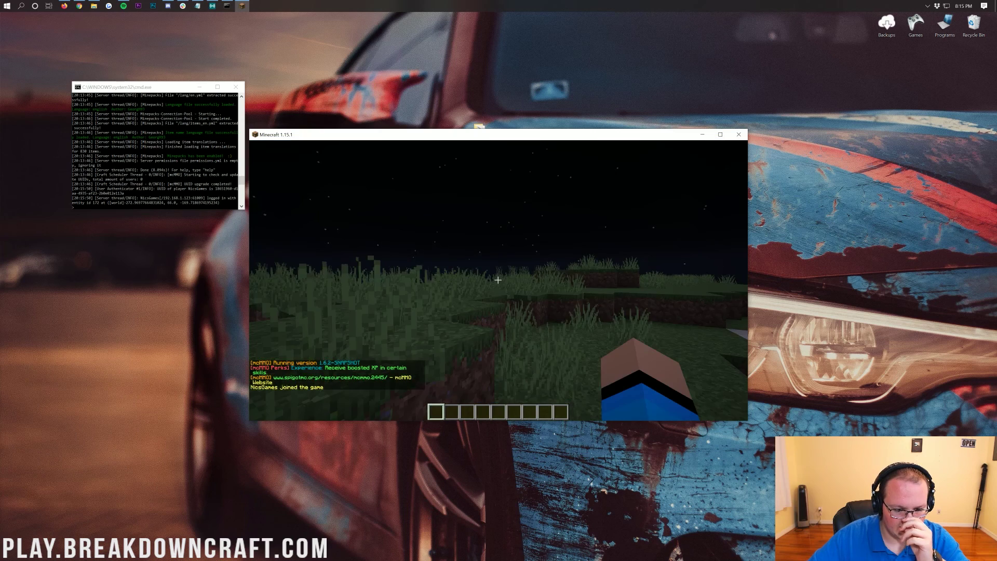
{"action": "key", "text": "w"}
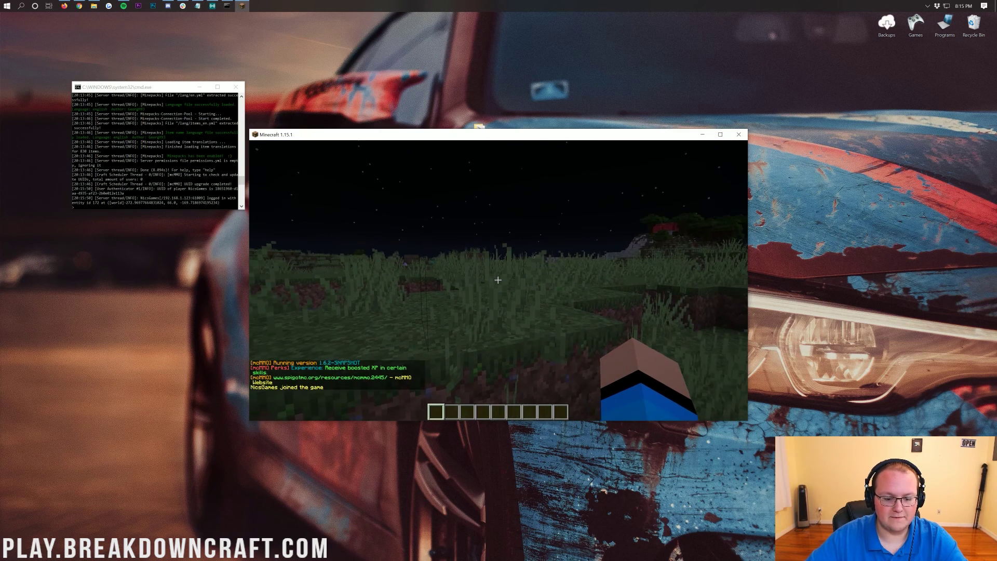
Step: Grant operator status to the player's account from the server console and return to the game
{"action": "key", "text": "t"}
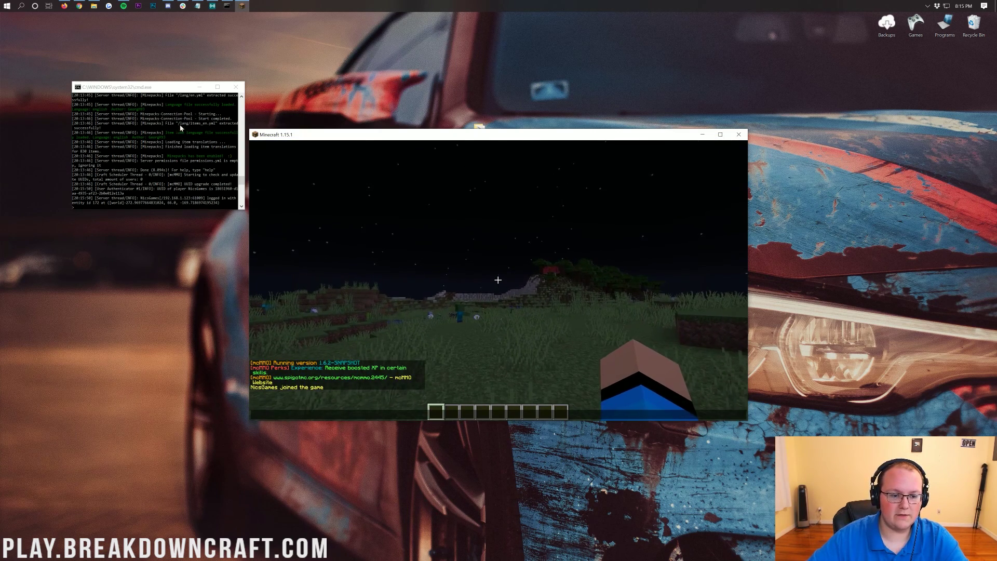
{"action": "left_click", "coordinate": [179, 123]}
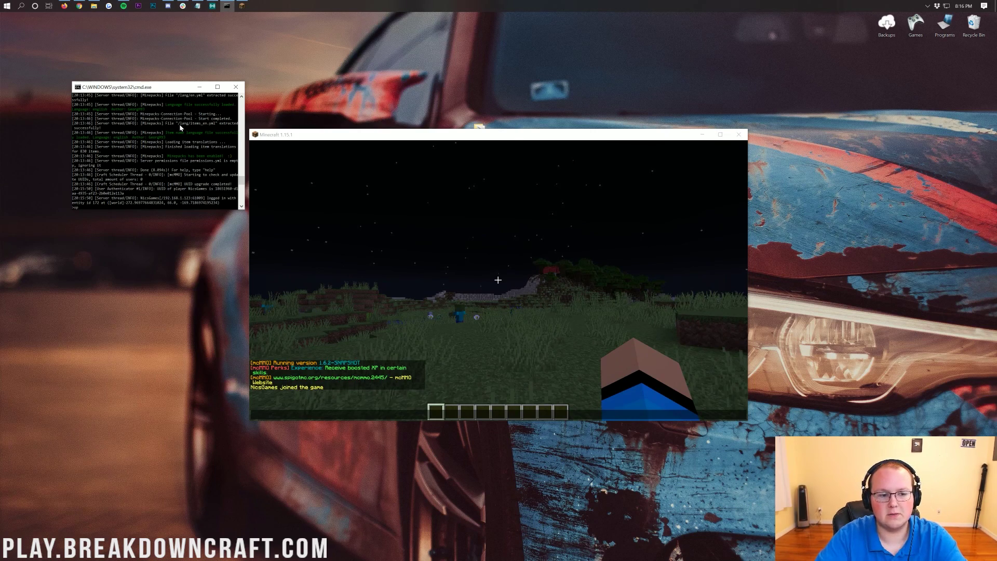
{"action": "type", "text": "op nicsgames"}
{"action": "key", "text": "Return"}
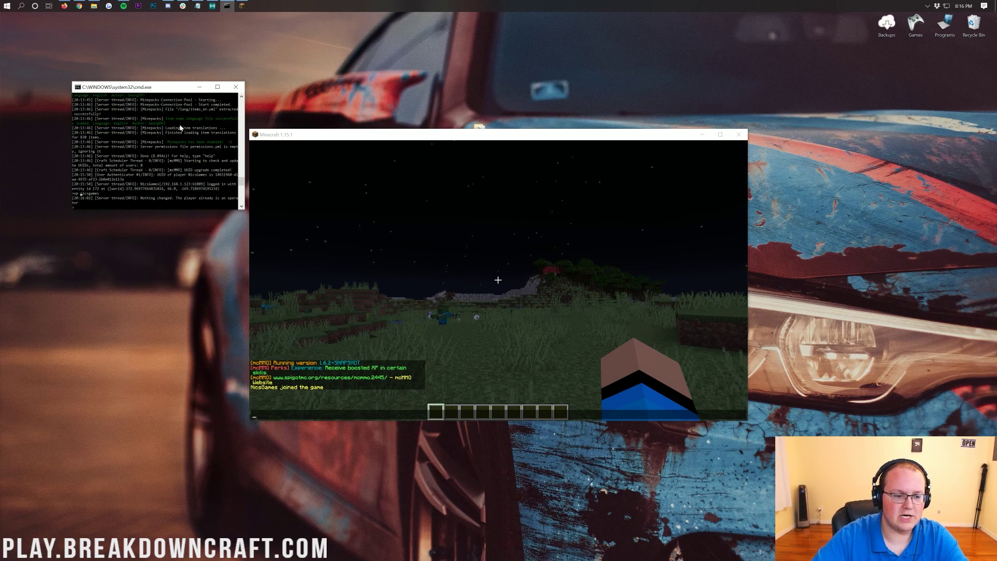
{"action": "left_click", "coordinate": [380, 239]}
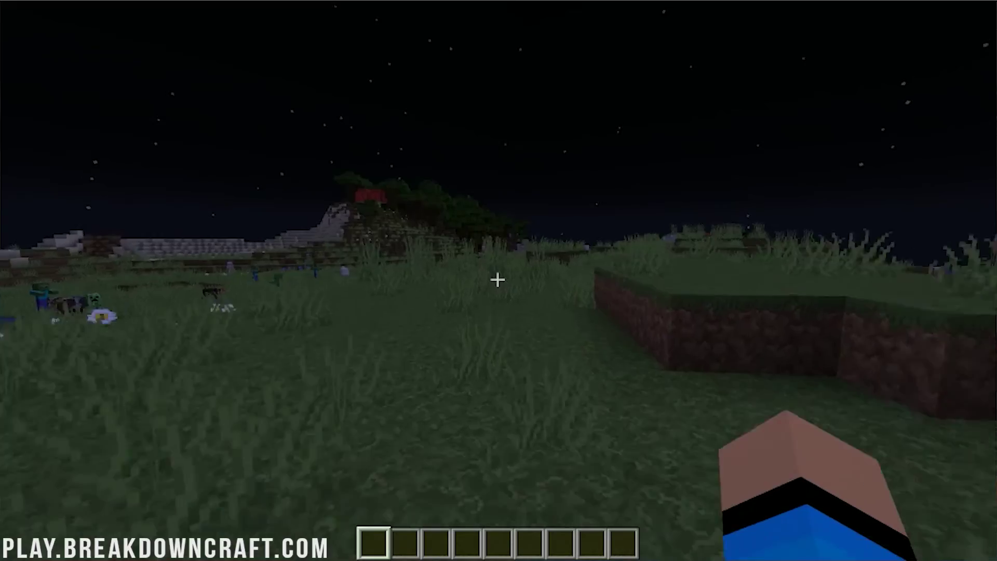
Step: Display the mcMMO skill details for Mining and Excavation with the /mining and /excavation commands
{"action": "key", "text": "w"}
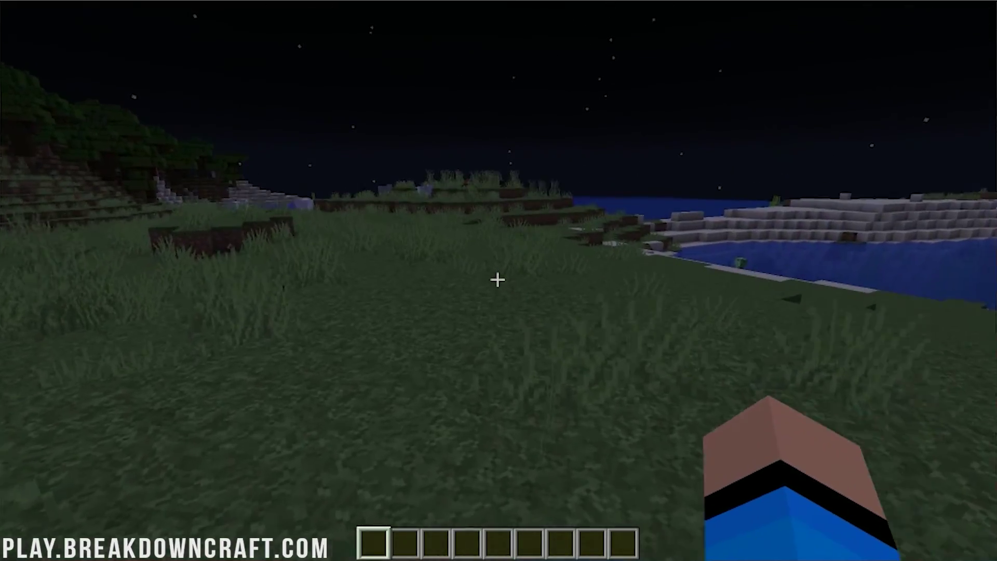
{"action": "type", "text": "t/mining"}
{"action": "key", "text": "Return"}
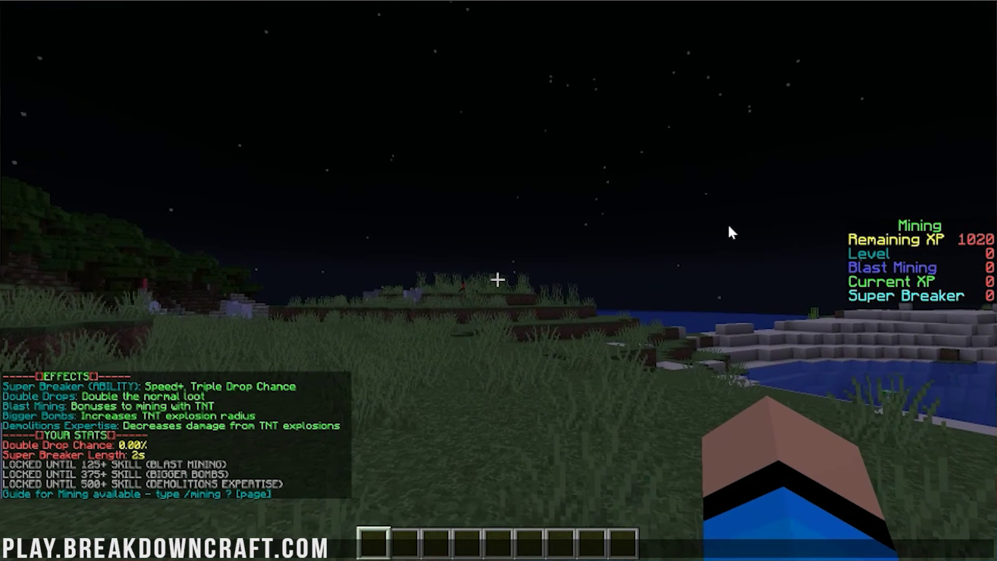
{"action": "key", "text": "slash"}
{"action": "type", "text": "e"}
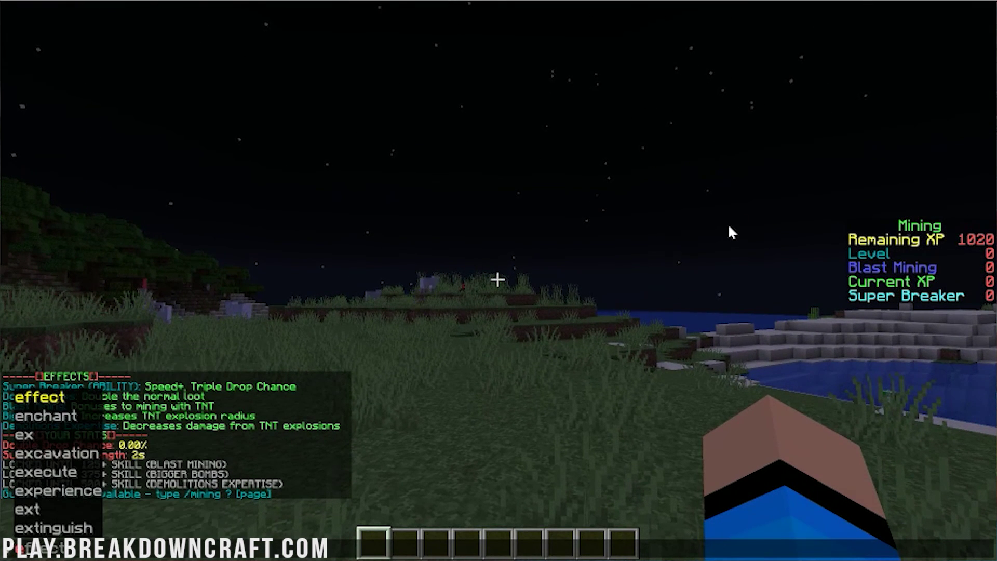
{"action": "key", "text": "Return"}
{"action": "key", "text": "slash"}
{"action": "type", "text": "excavation"}
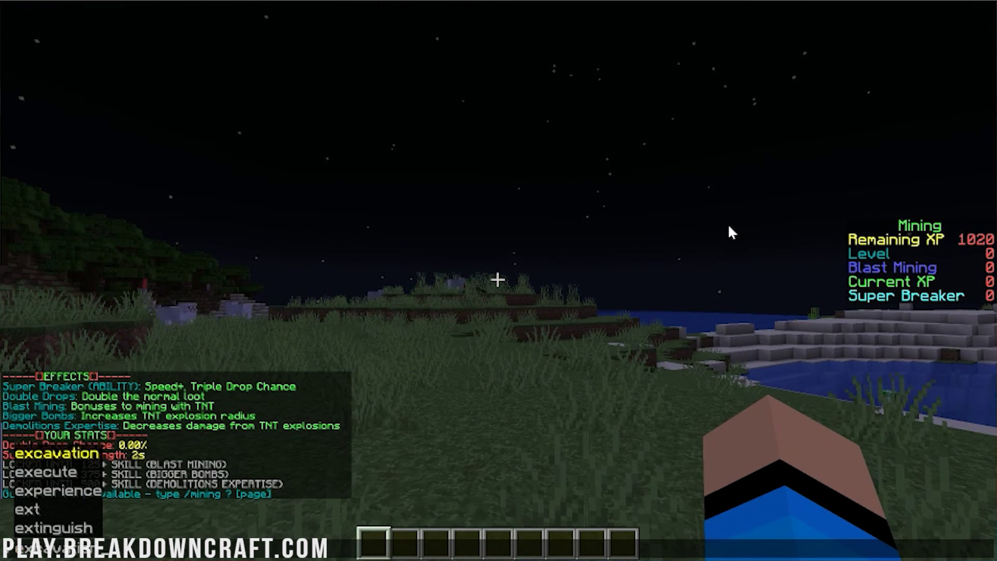
{"action": "key", "text": "Return"}
Step: Display the mcMMO skill details for Woodcutting and Swords with the /woodcutting and /swords commands
{"action": "key", "text": "Tab"}
{"action": "key", "text": "Return"}
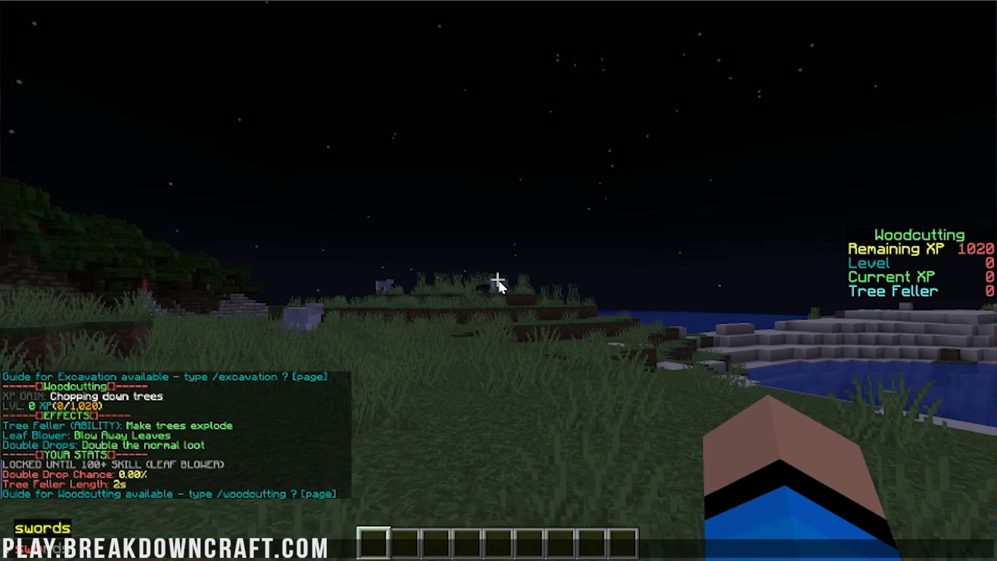
{"action": "key", "text": "Return"}
Step: Walk across the grass, open the Minepacks backpack with /backpack, and close it again
{"action": "key", "text": "w"}
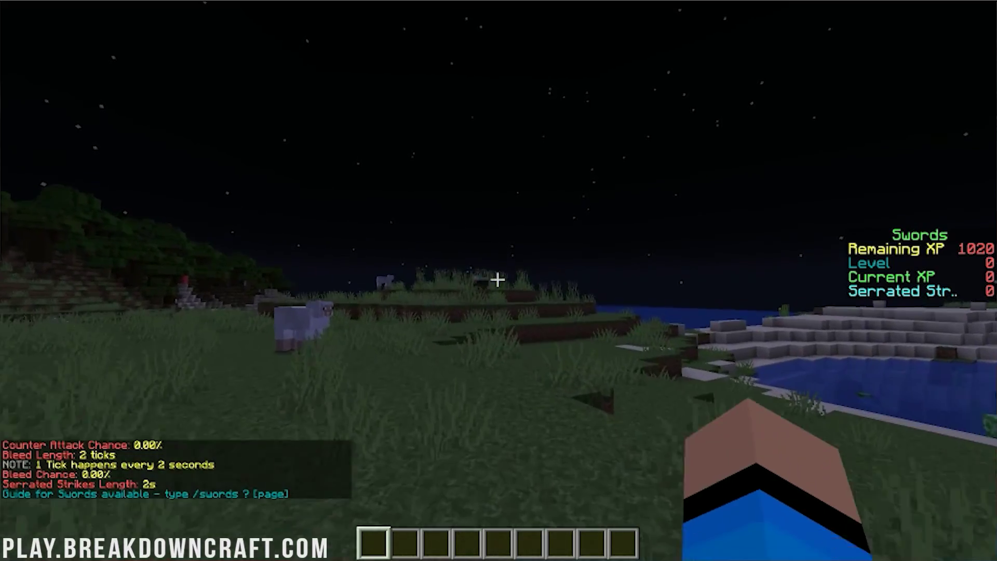
{"action": "key", "text": "w"}
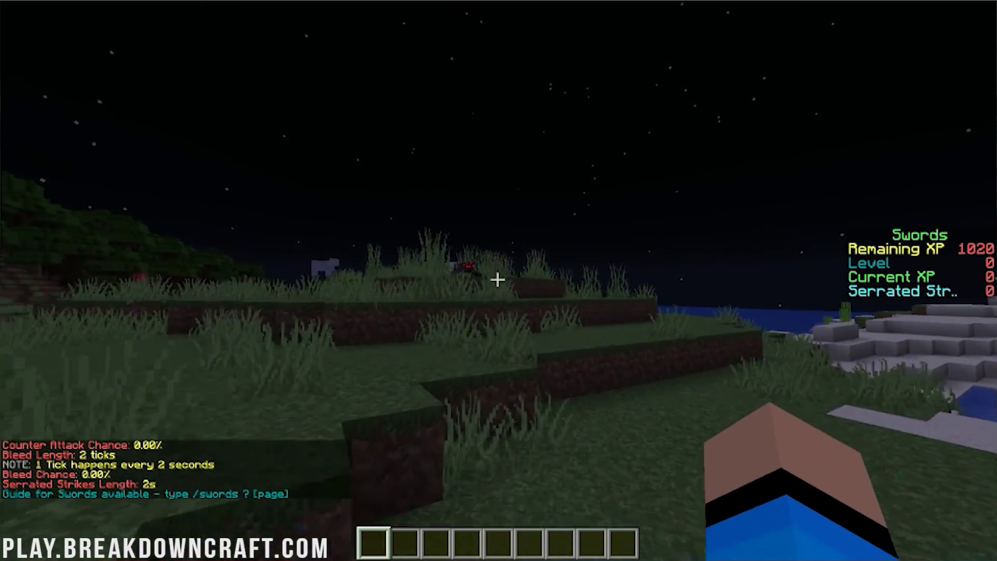
{"action": "key", "text": "w"}
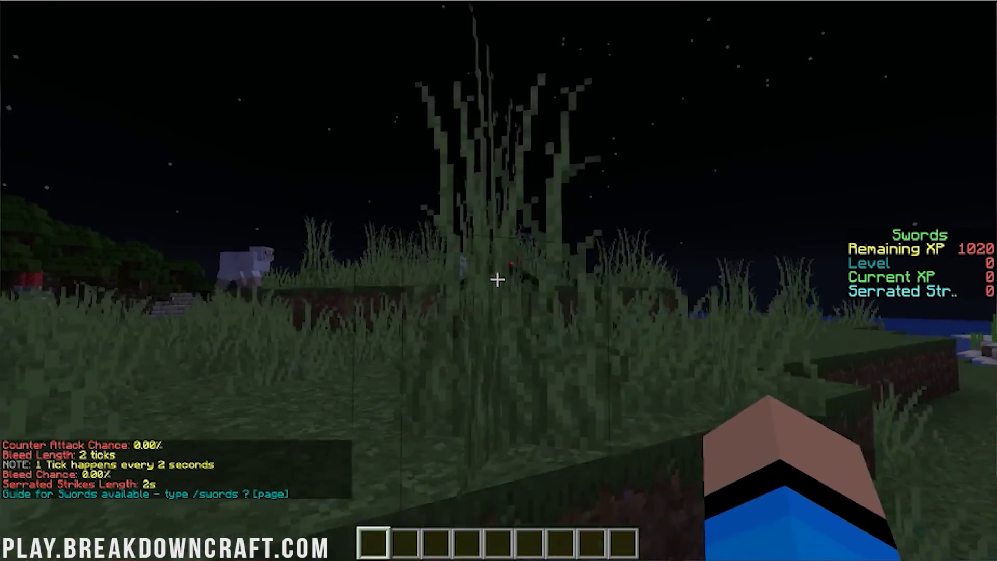
{"action": "type", "text": "/backpack"}
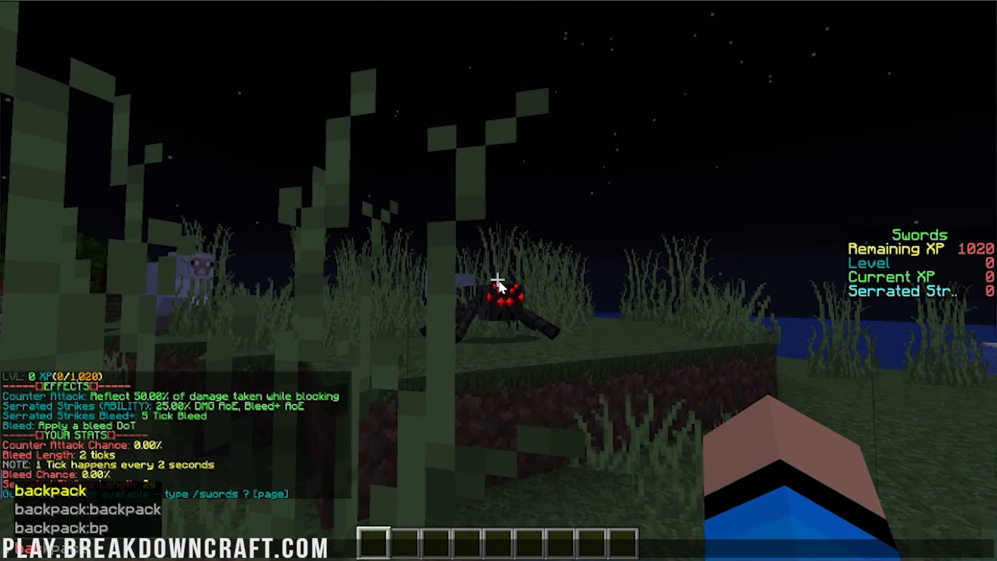
{"action": "key", "text": "Return"}
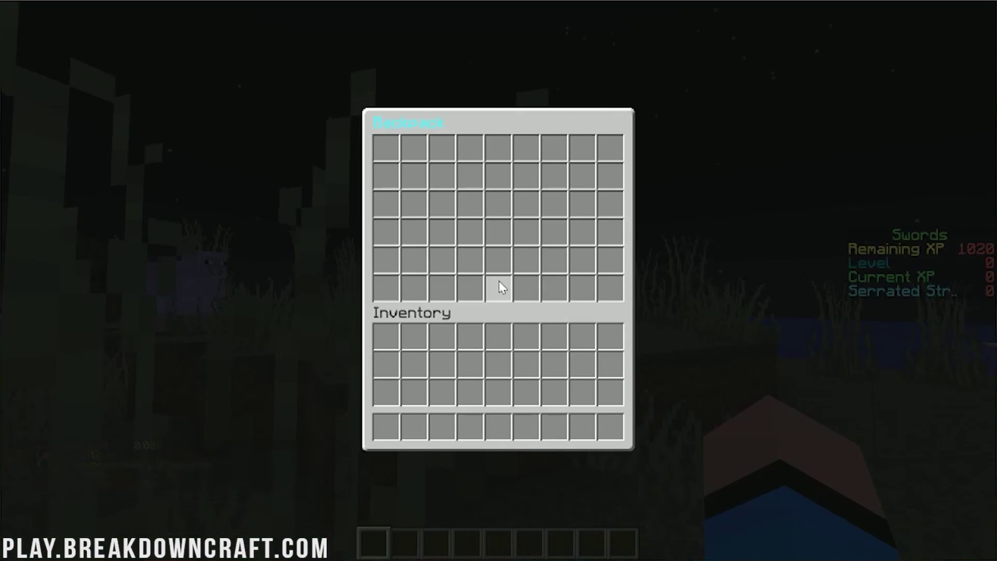
{"action": "key", "text": "Escape"}
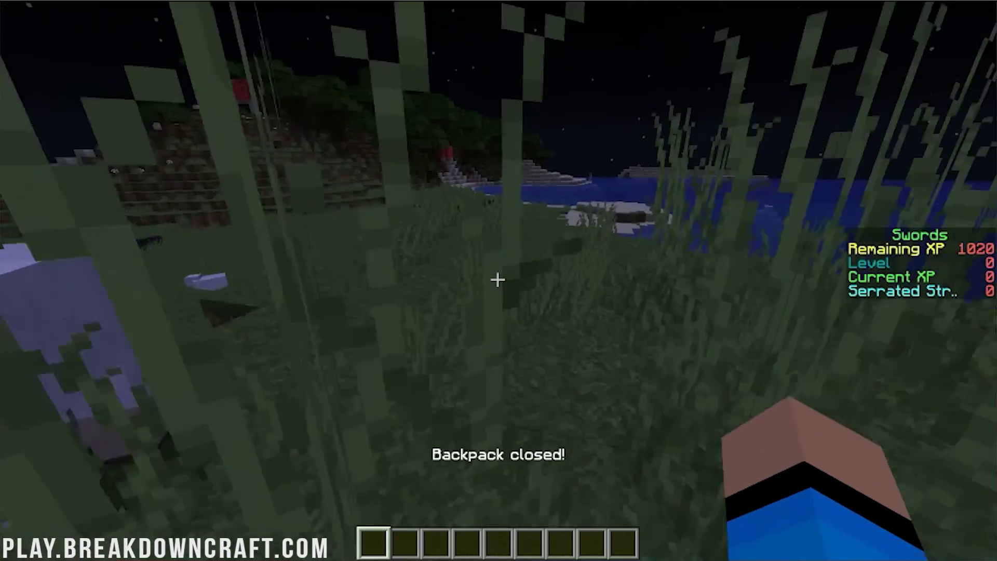
Step: Get the WorldEdit wooden axe and set the first position at (-235, 64, -189) and the second at (-234, 63, -198)
{"action": "key", "text": "w"}
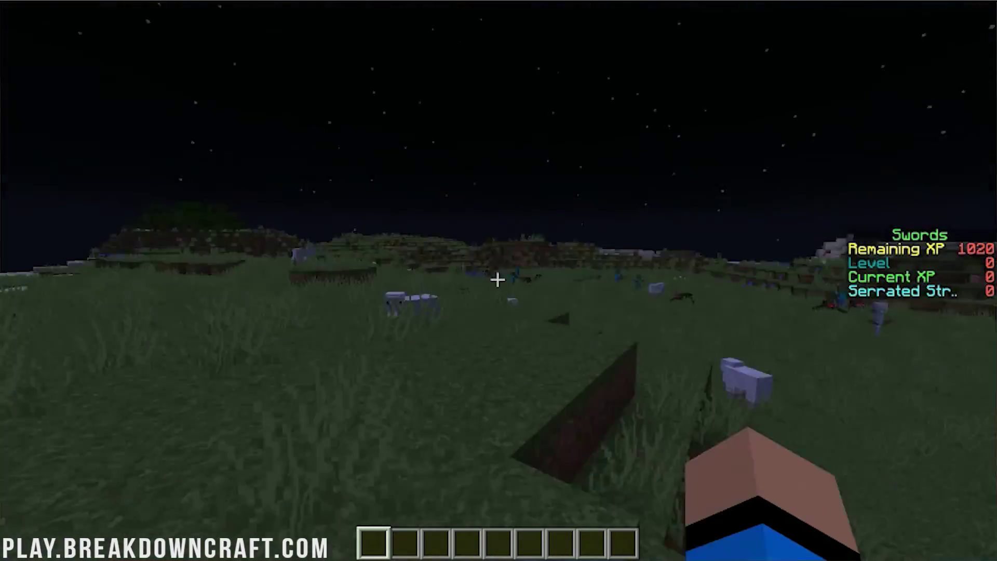
{"action": "key", "text": "w"}
{"action": "key", "text": "w"}
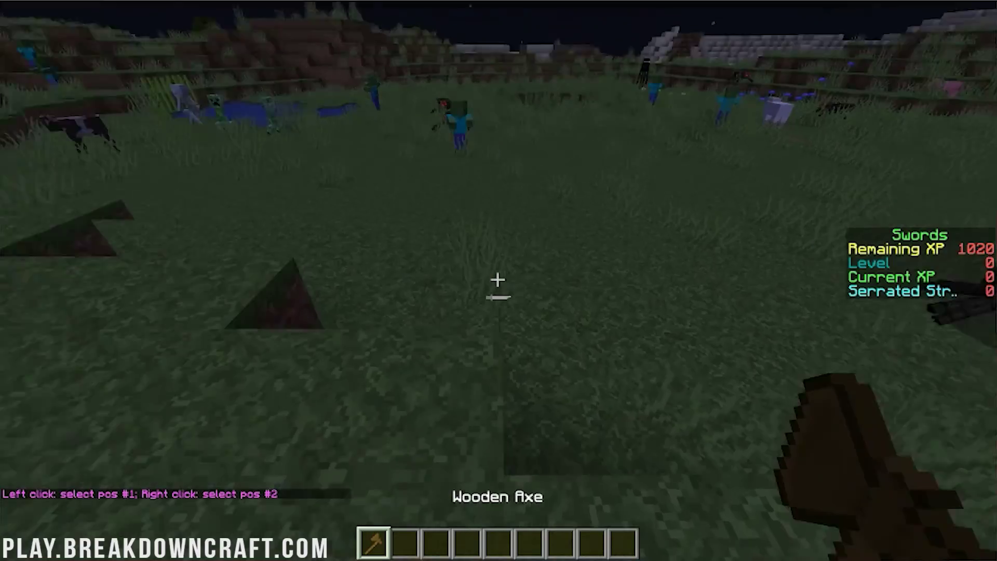
{"action": "left_click", "coordinate": [497, 280]}
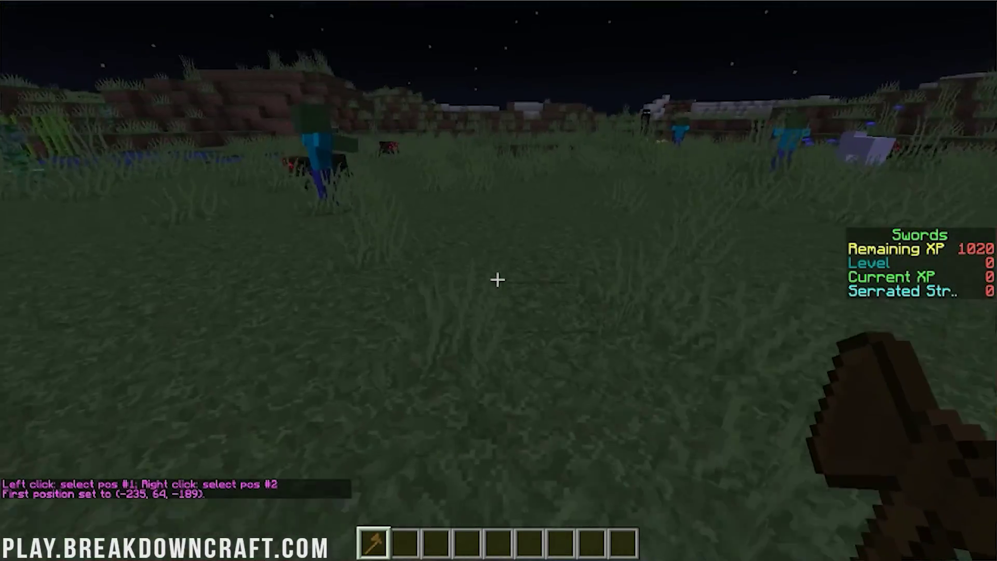
{"action": "right_click", "coordinate": [498, 280]}
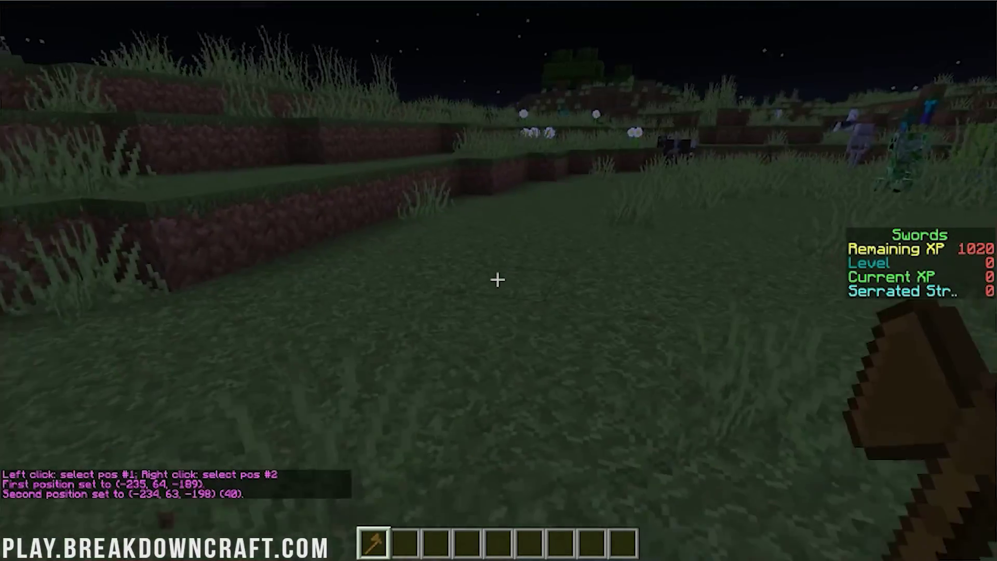
Step: Cut the blocks in the WorldEdit selection and fill the selection with diamond blocks
{"action": "key", "text": "slash"}
{"action": "key", "text": "Return"}
{"action": "key", "text": "slash"}
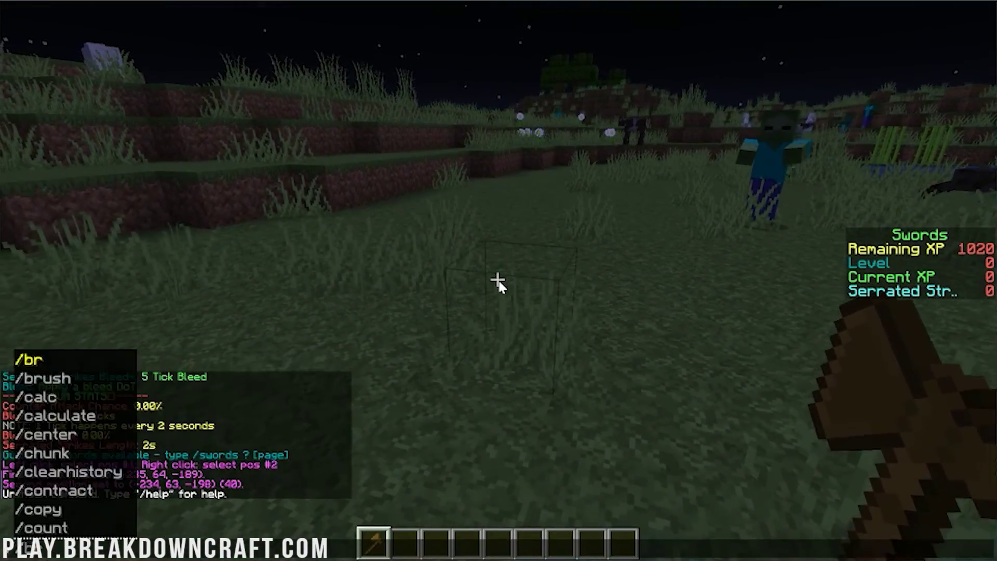
{"action": "key", "text": "slash"}
{"action": "type", "text": "setbiome"}
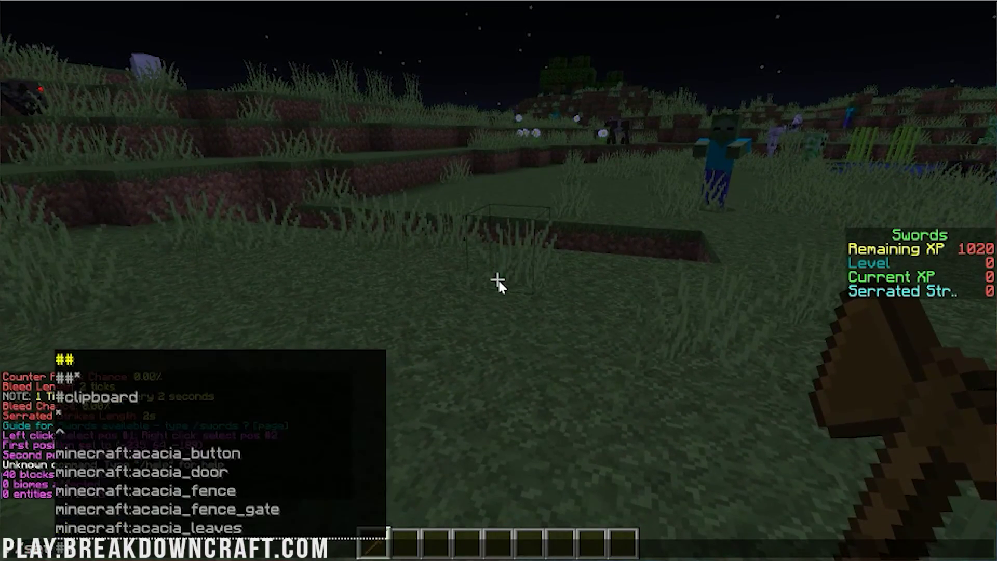
{"action": "key", "text": "Return"}
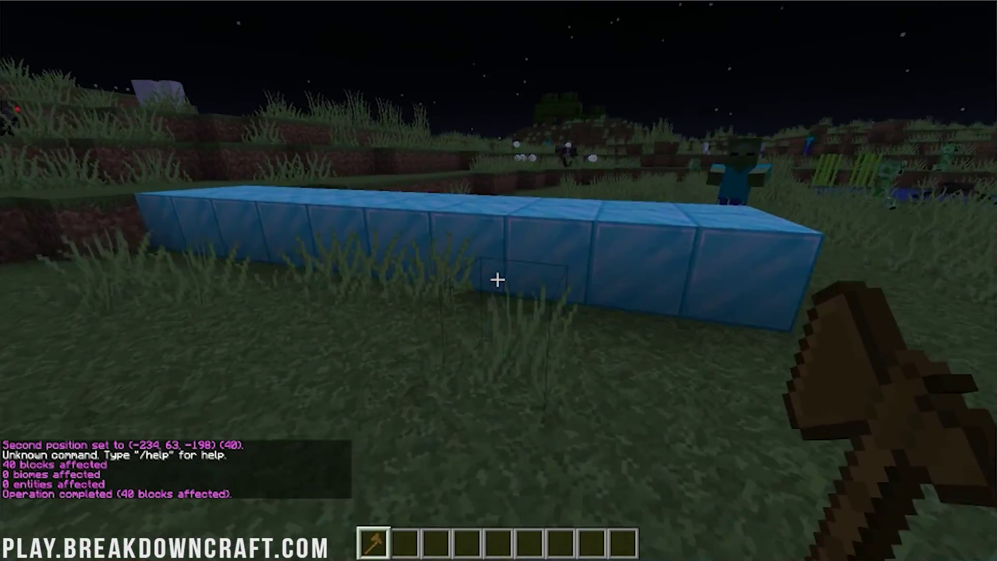
Step: List the server's installed plugins twice with /plugins and reopen the chat to review the output
{"action": "key", "text": "w"}
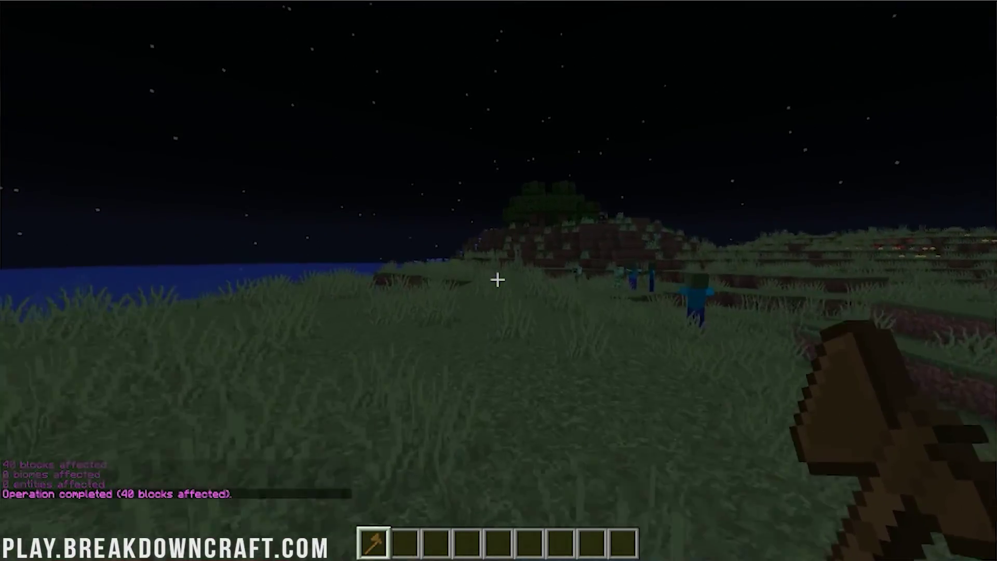
{"action": "key", "text": "t"}
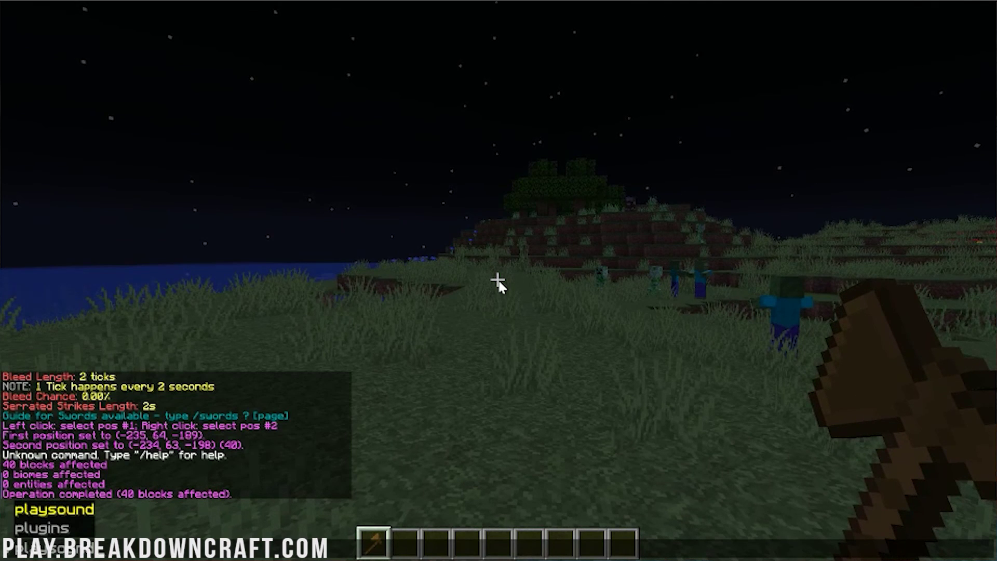
{"action": "type", "text": "ugins"}
{"action": "key", "text": "Return"}
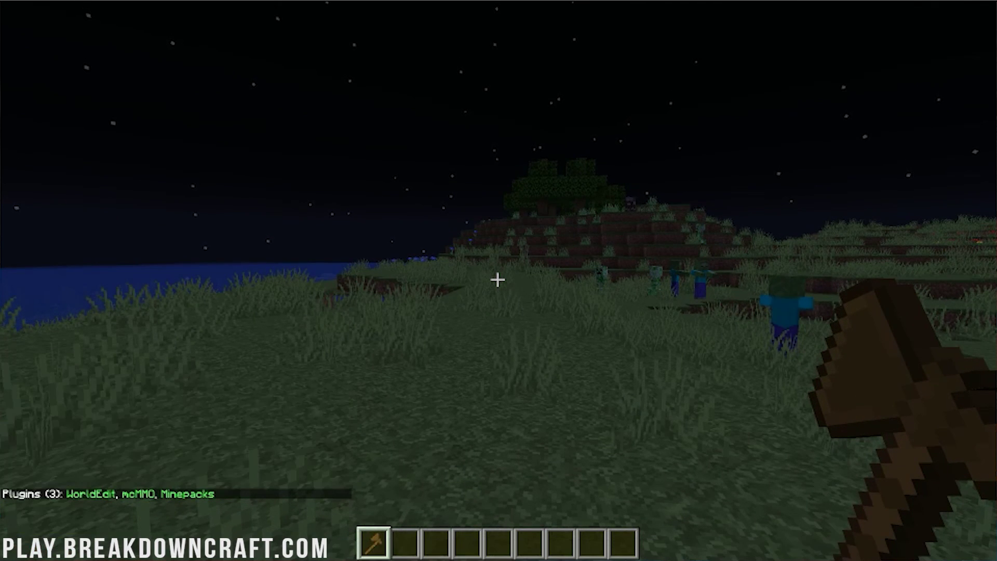
{"action": "type", "text": "t/plugins"}
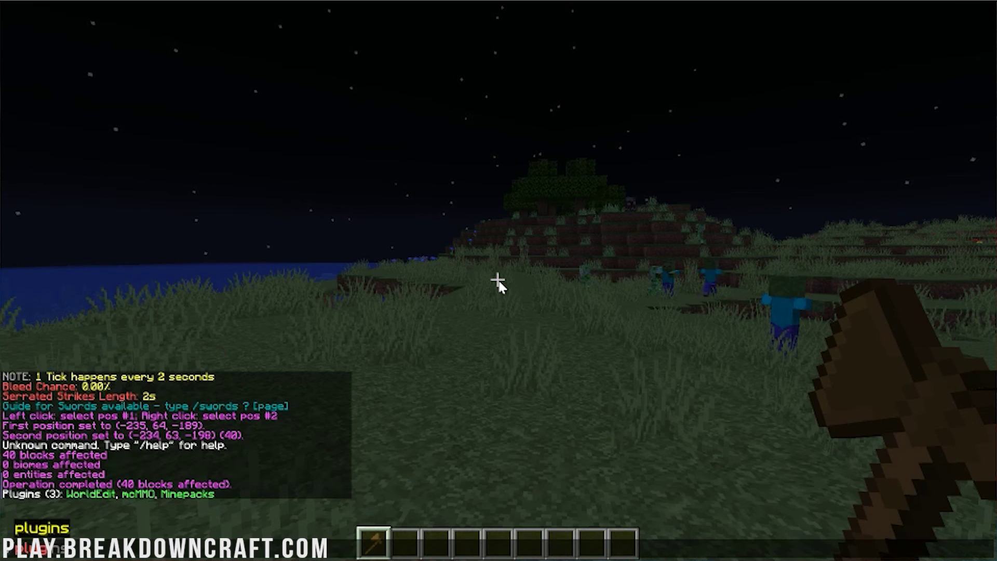
{"action": "key", "text": "Return"}
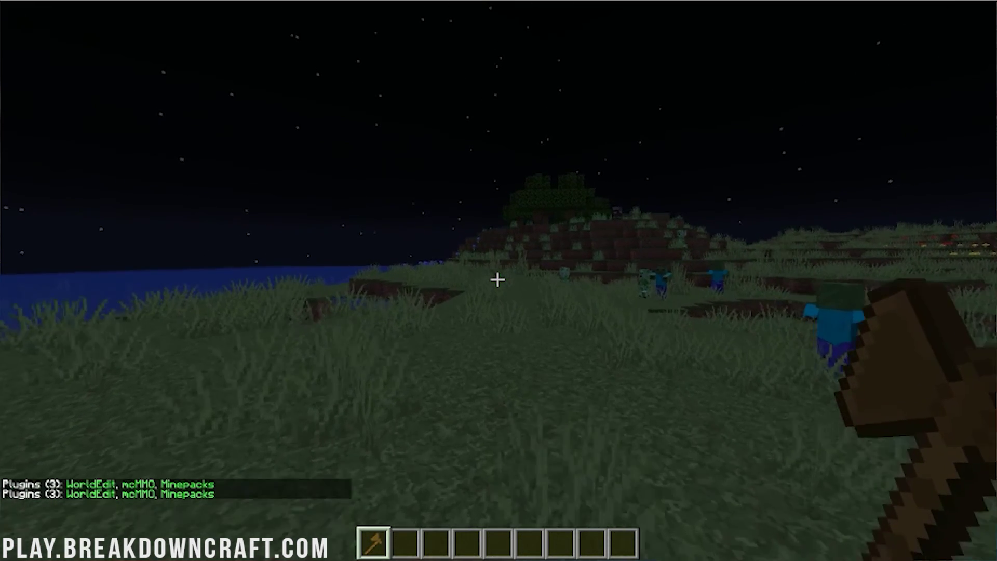
{"action": "key", "text": "t"}
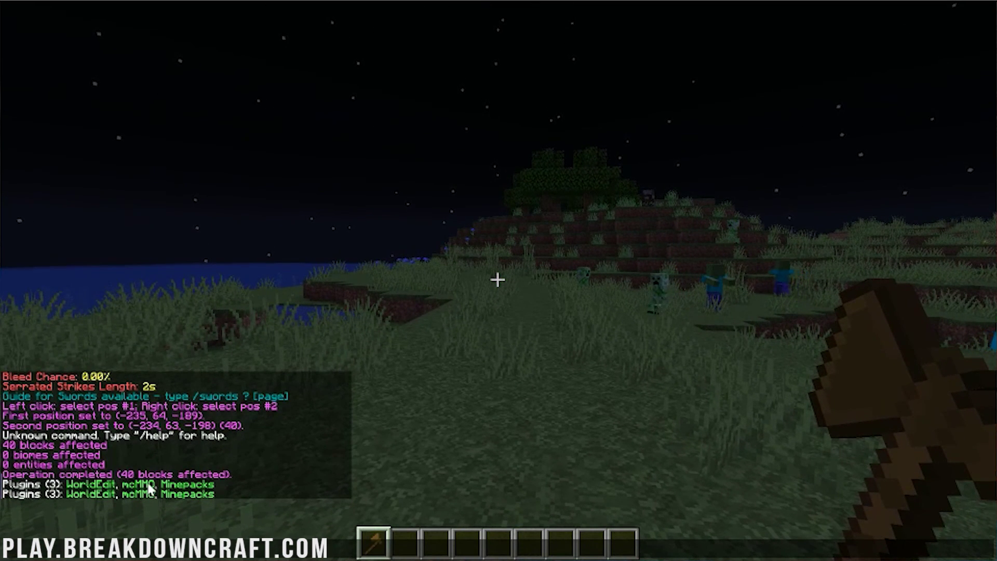